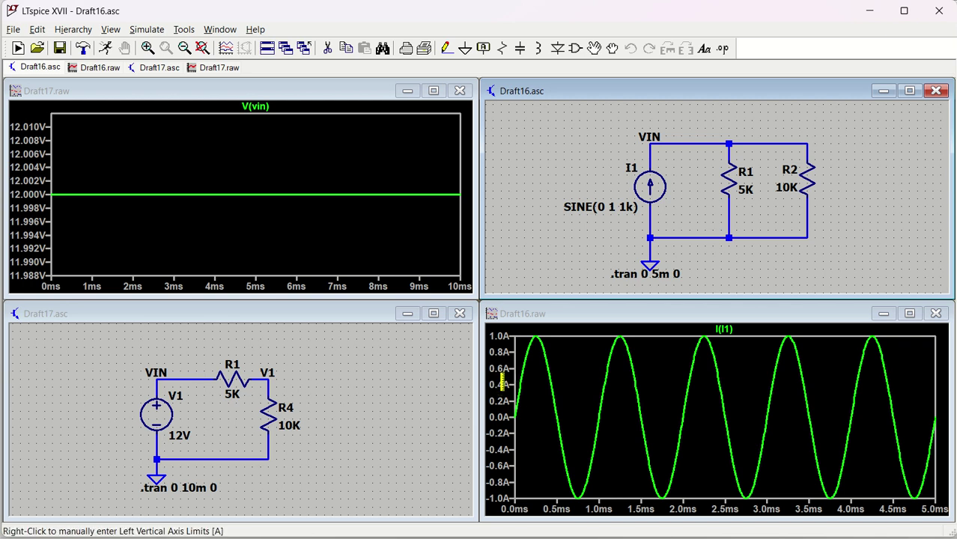
Set the vertical axis tick spacing of the I(I1) plot to 0.5 A.
right_click(501, 383)
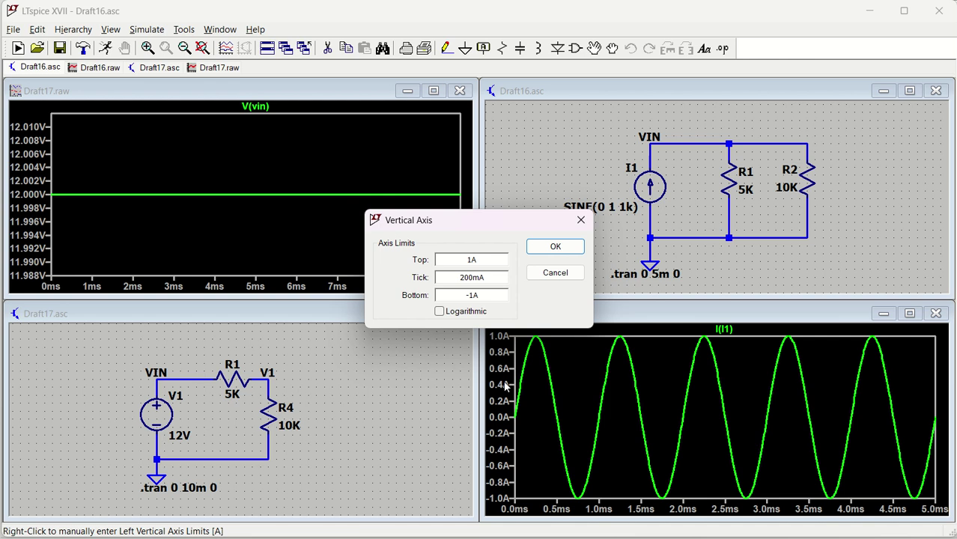
double_click(486, 276)
text(0.5)
click(554, 246)
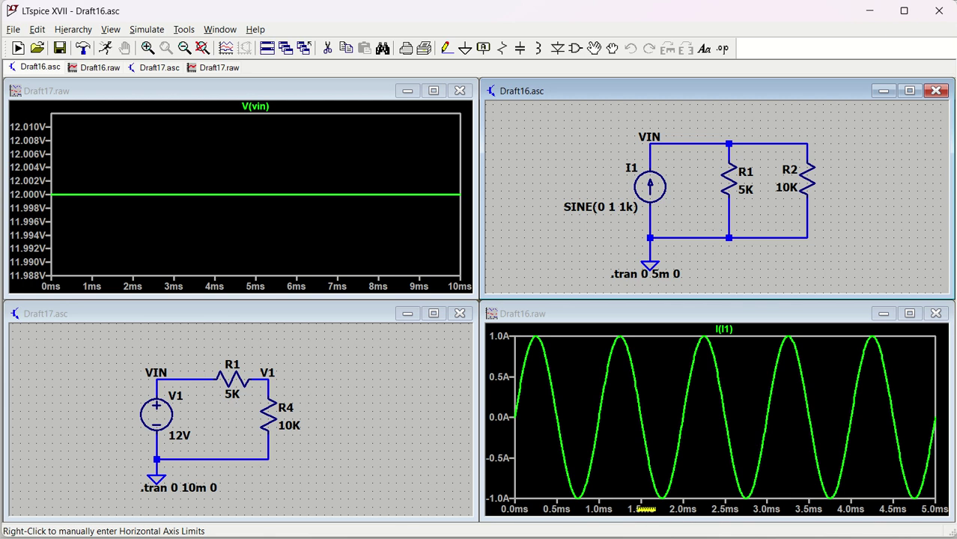
Set the I(I1) plot's vertical axis limits to 2 A at the top and -2 A at the bottom.
right_click(499, 402)
drag(488, 258, 444, 255)
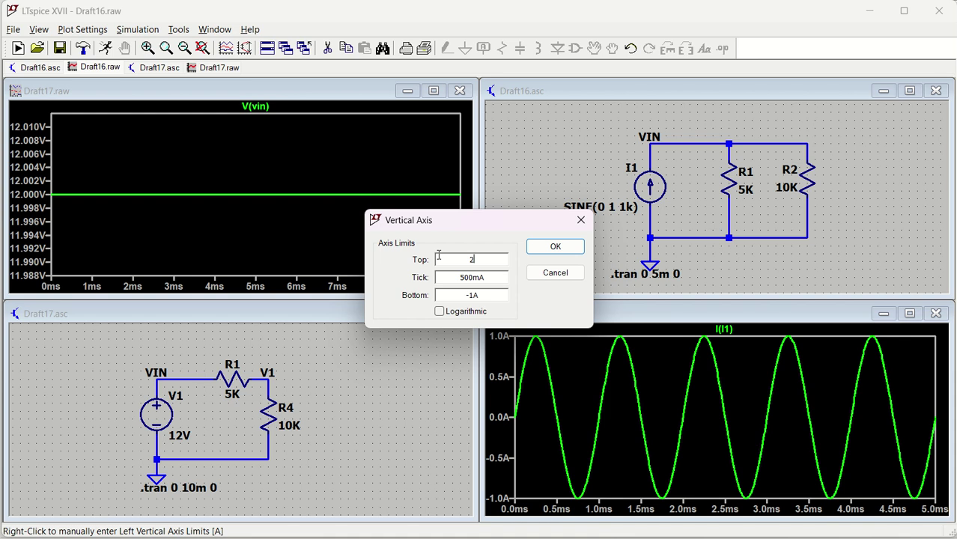
drag(484, 295, 456, 296)
text(-)
click(552, 249)
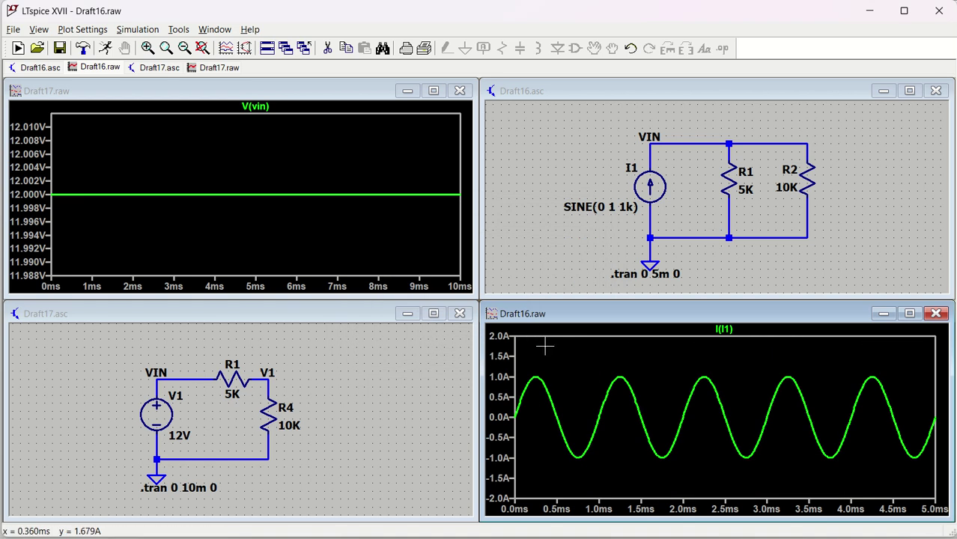
right_click(540, 441)
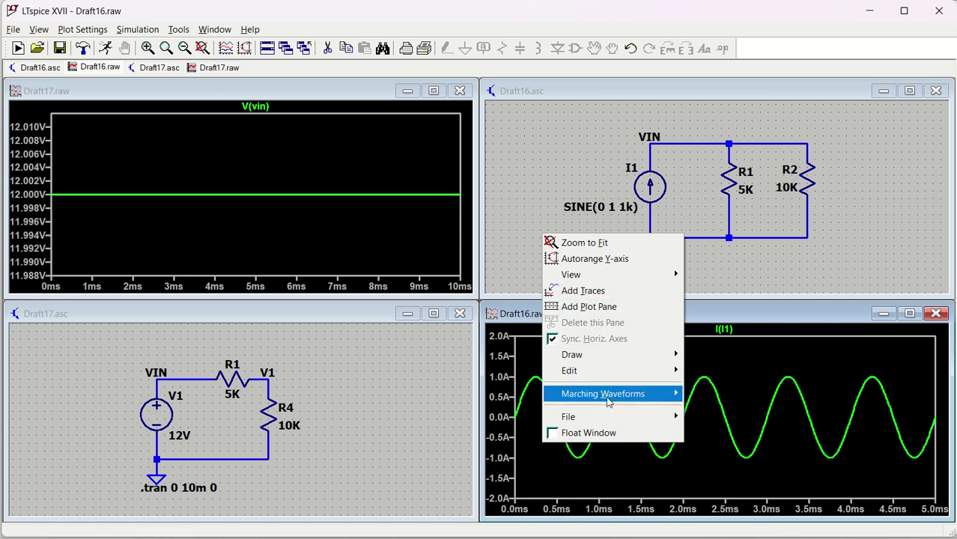
mouse_move(606, 385)
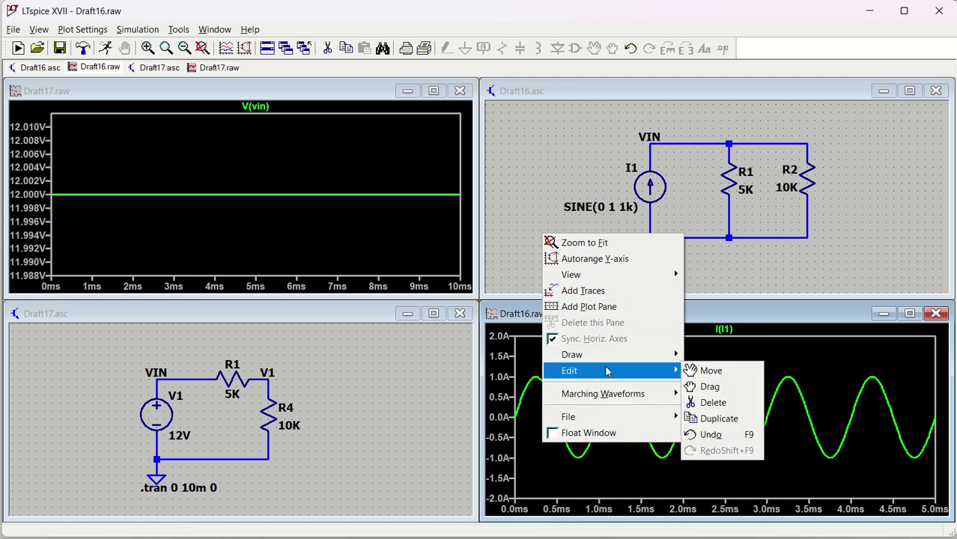
click(564, 468)
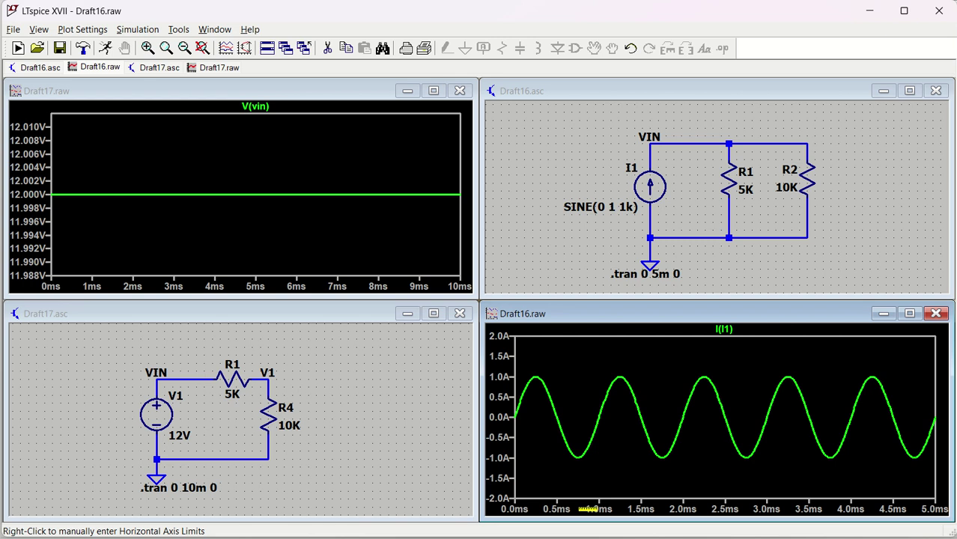
Try to extend the I(I1) plot's horizontal axis to a right limit of 10 ms.
right_click(587, 509)
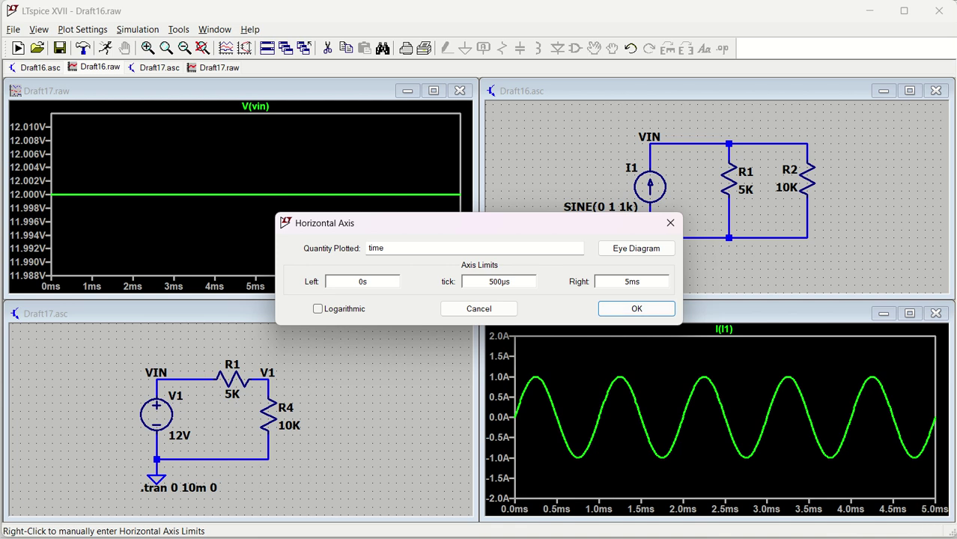
drag(644, 284, 608, 282)
text(10ms)
click(649, 311)
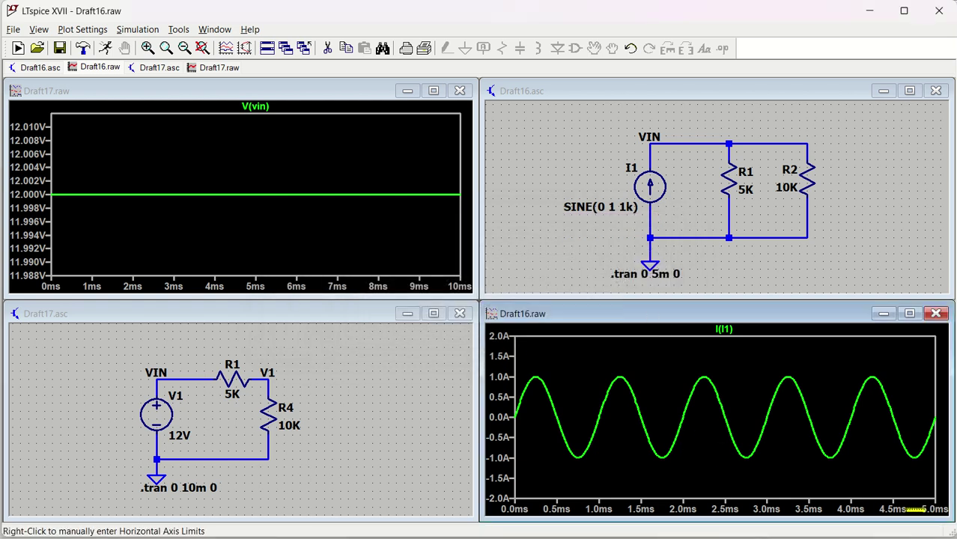
Set the right limit of the I(I1) plot's horizontal axis to 2 ms.
right_click(909, 509)
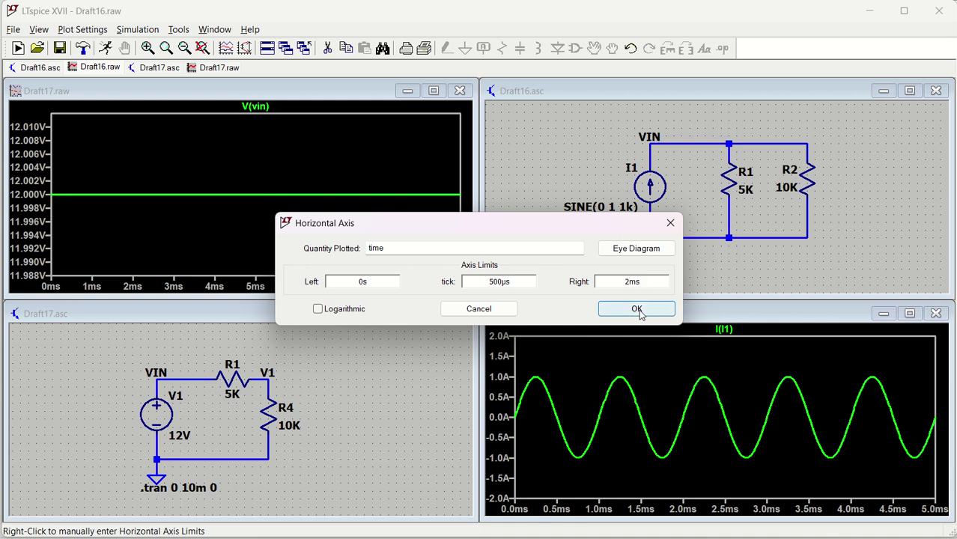
click(636, 309)
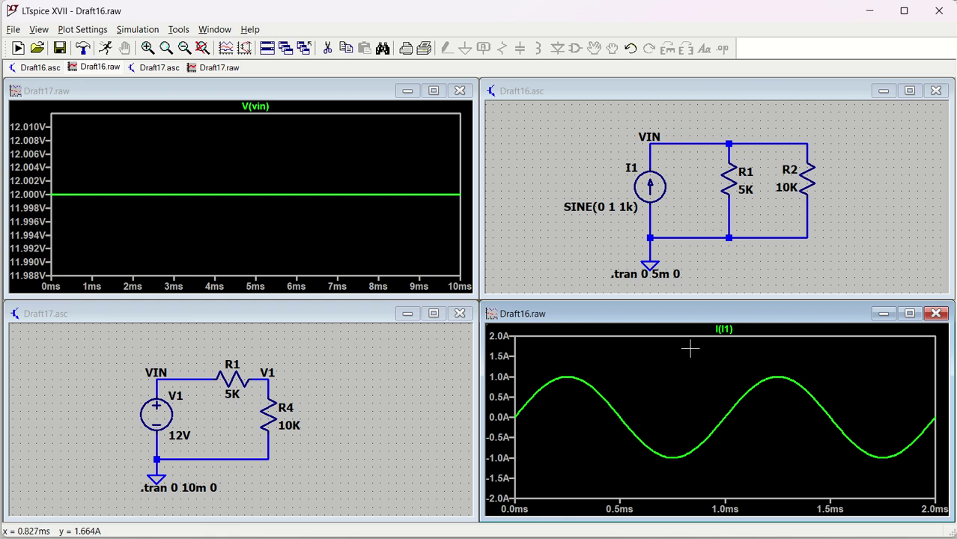
Attach a cursor to the I(I1) trace and place it on the first positive peak to read its time and current.
click(730, 330)
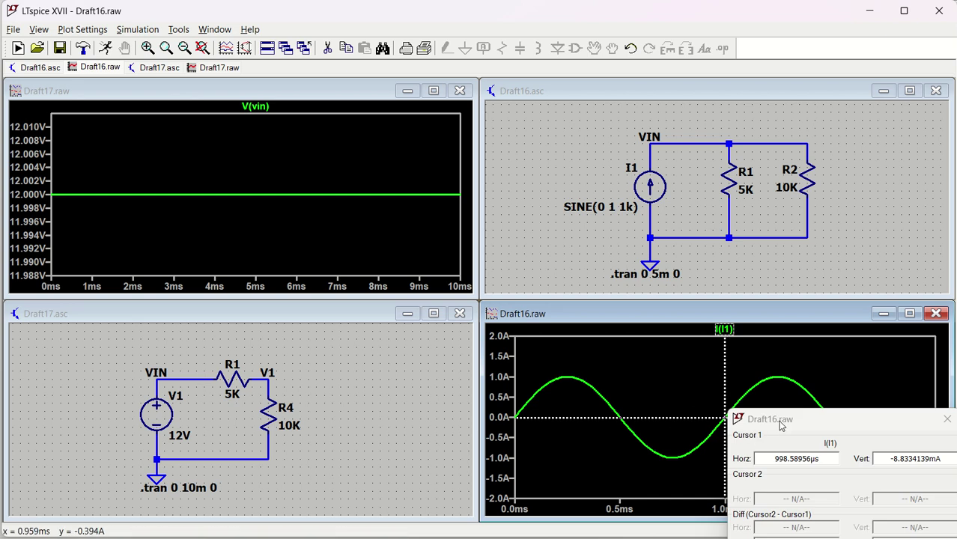
drag(781, 423, 541, 132)
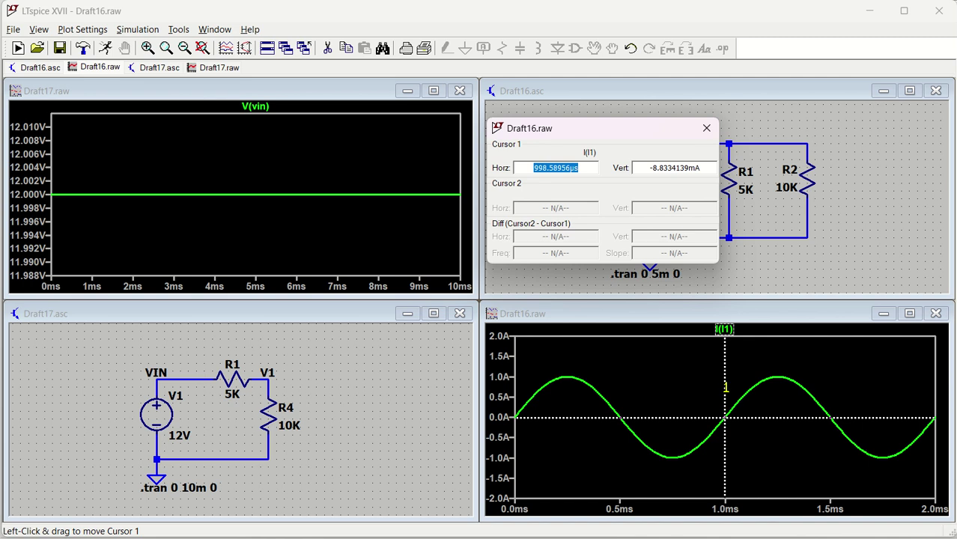
click(935, 313)
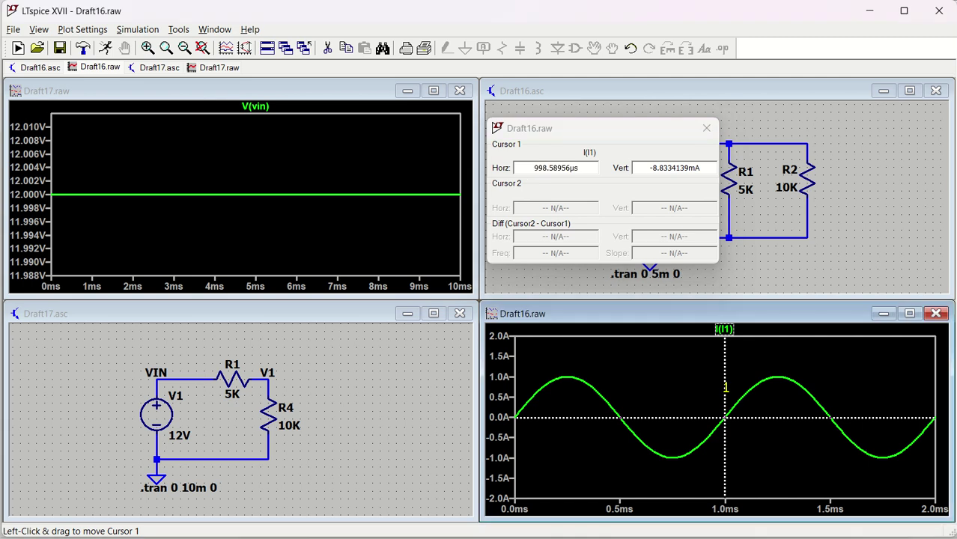
drag(725, 388, 567, 387)
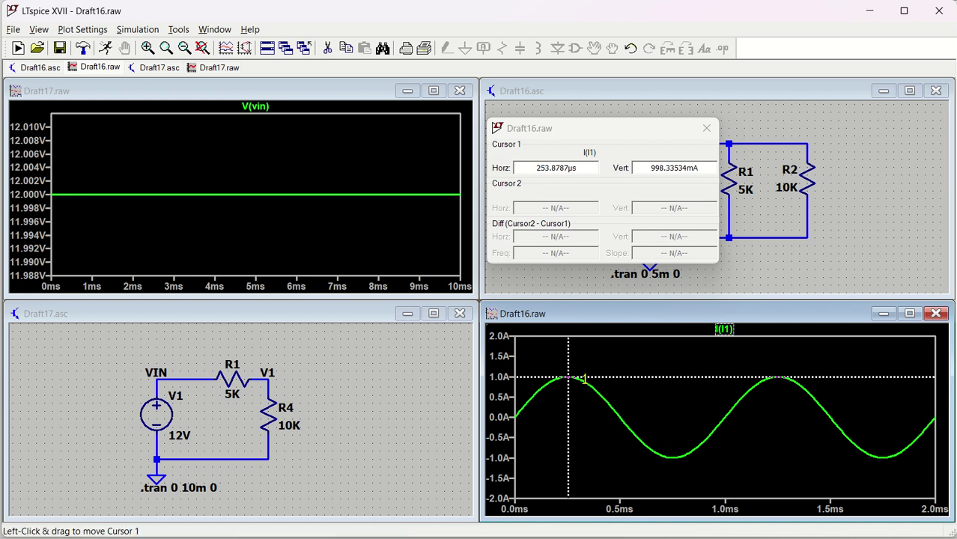
right_click(724, 330)
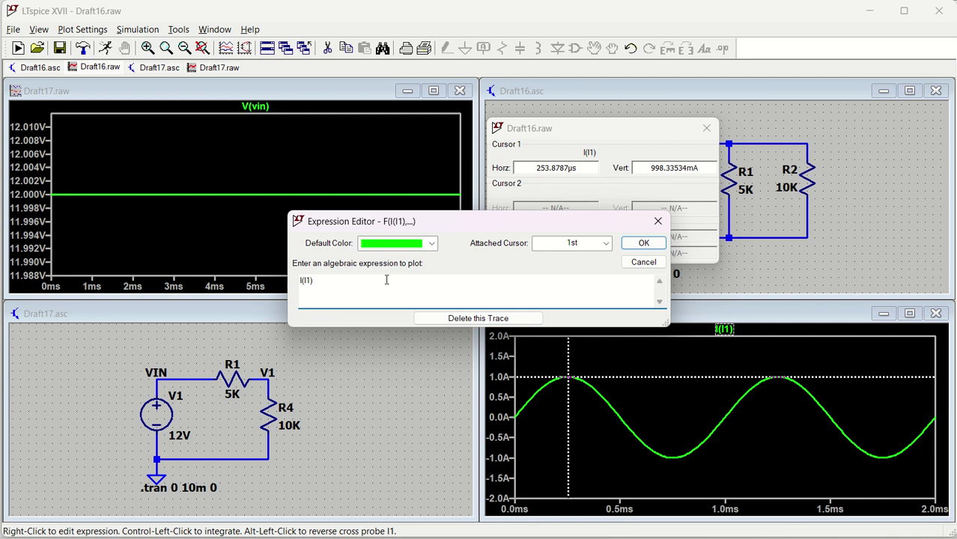
click(432, 244)
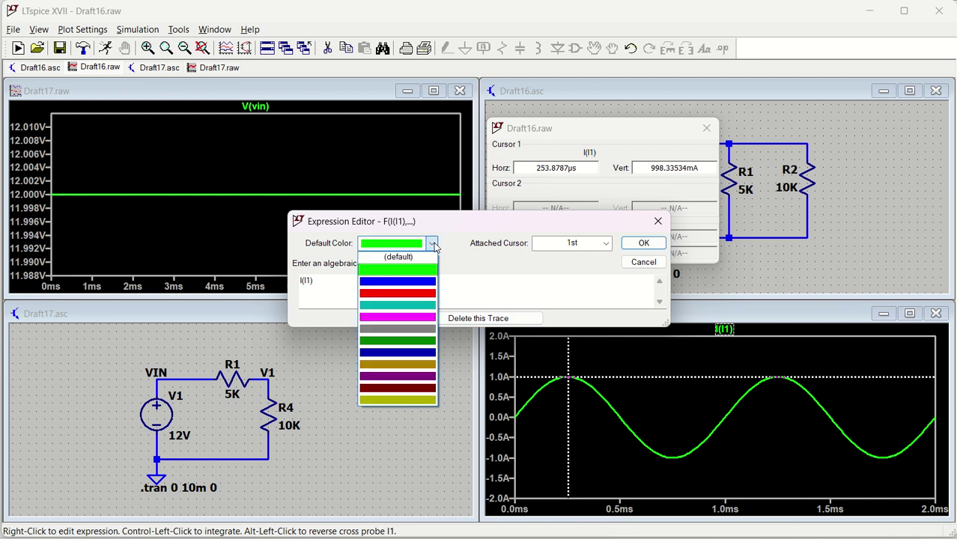
click(432, 244)
click(657, 221)
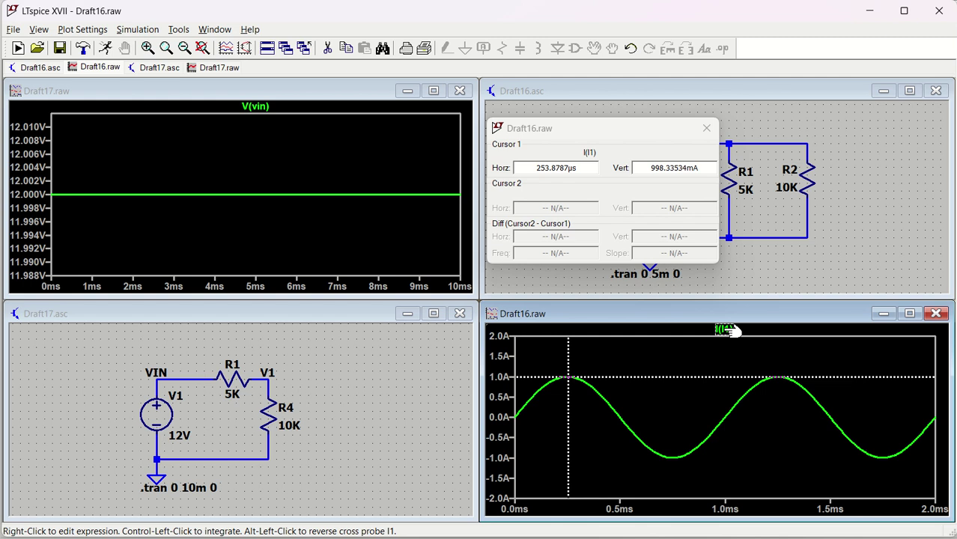
Add a second cursor to the I(I1) trace, measure at the first negative peak, and close the cursor readout.
click(731, 330)
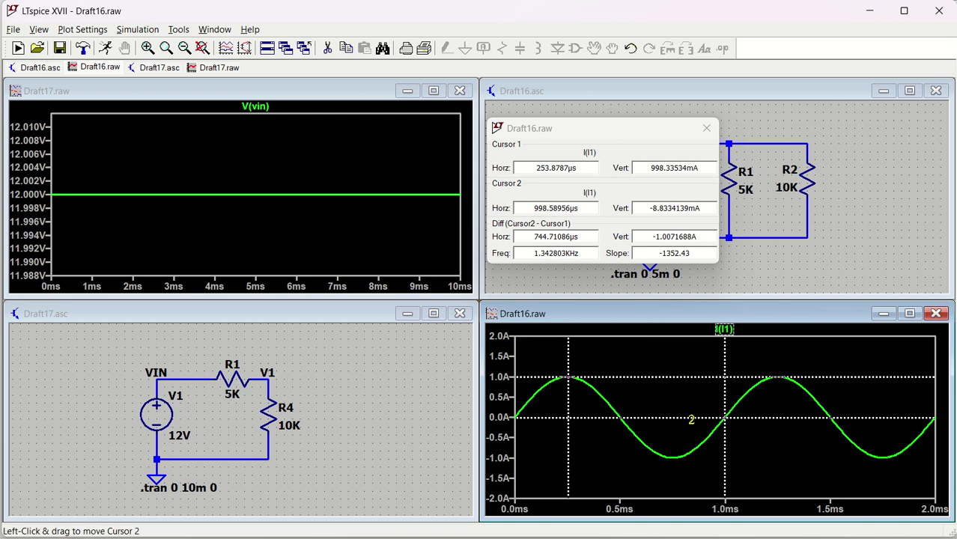
drag(693, 420, 669, 435)
drag(669, 434, 668, 435)
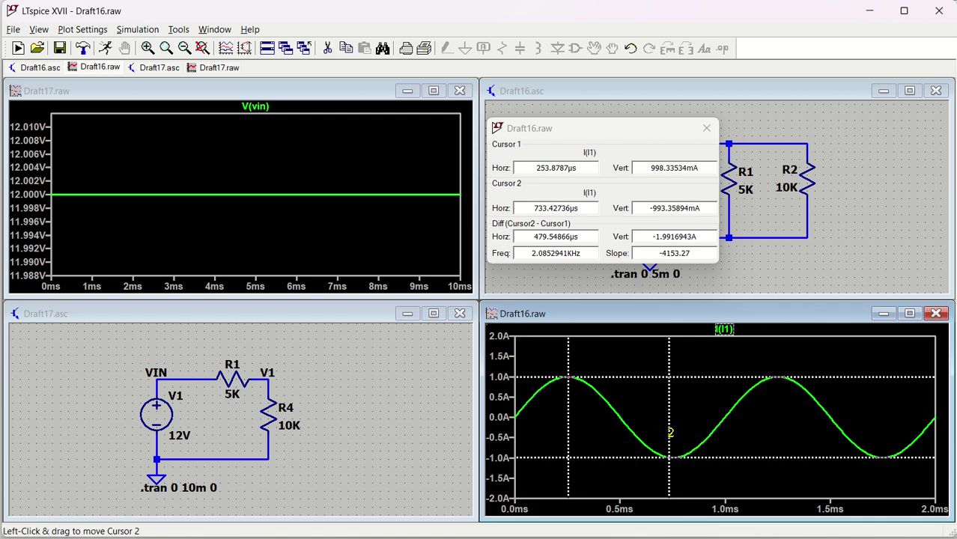
drag(669, 432, 672, 432)
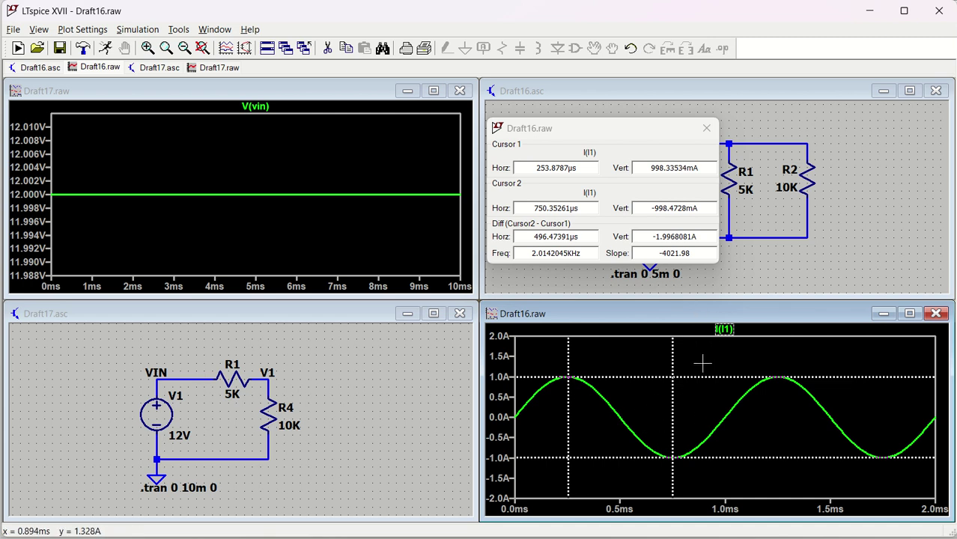
click(706, 128)
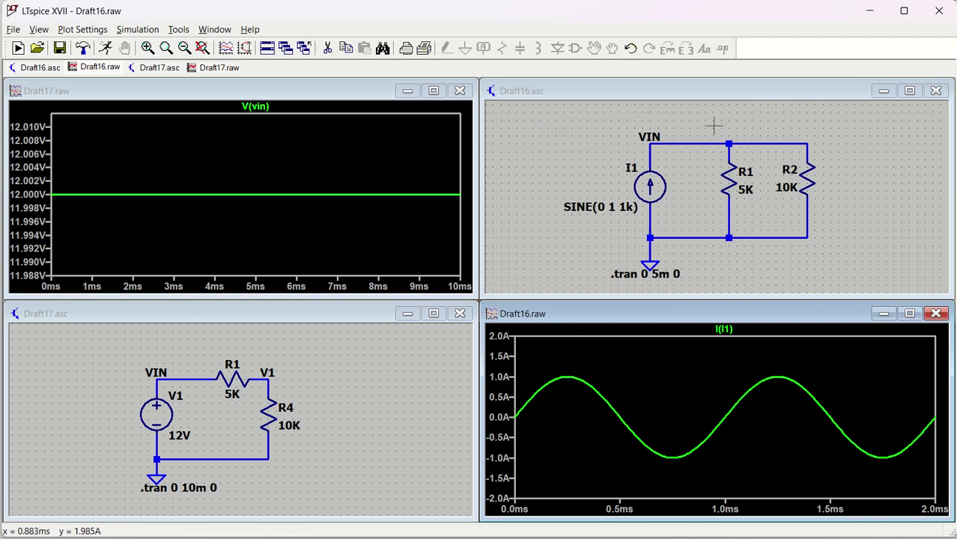
Plot only the current through R1 of the Draft16 circuit and attach a cursor to its trace.
click(732, 180)
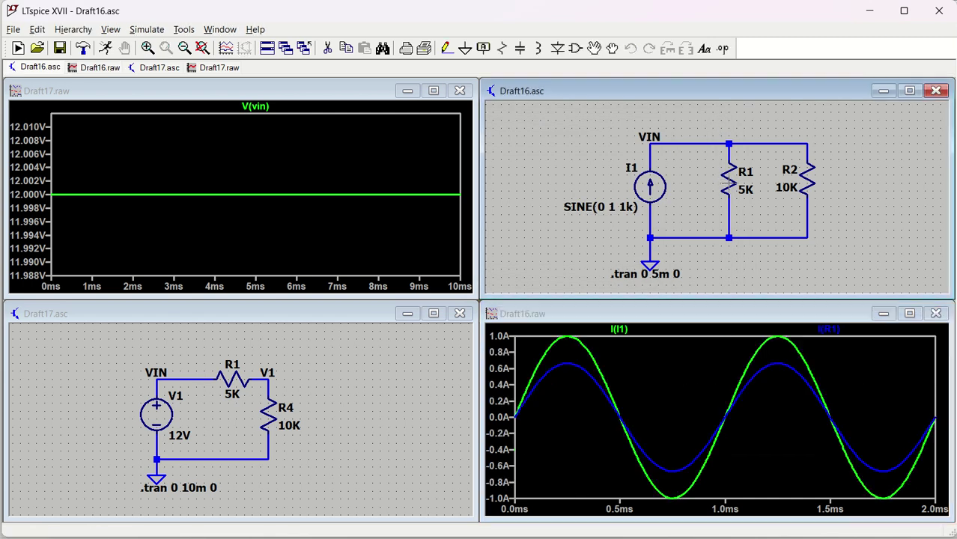
click(736, 176)
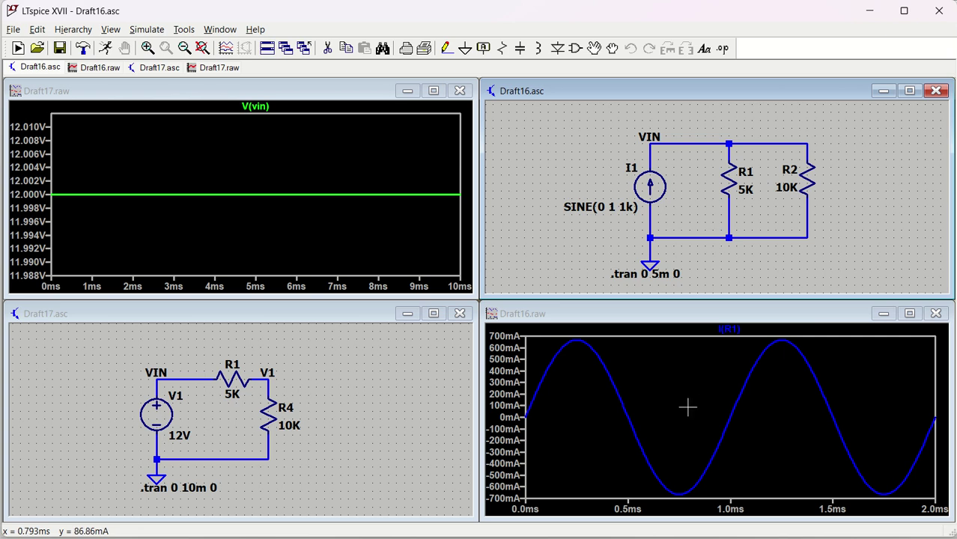
click(729, 330)
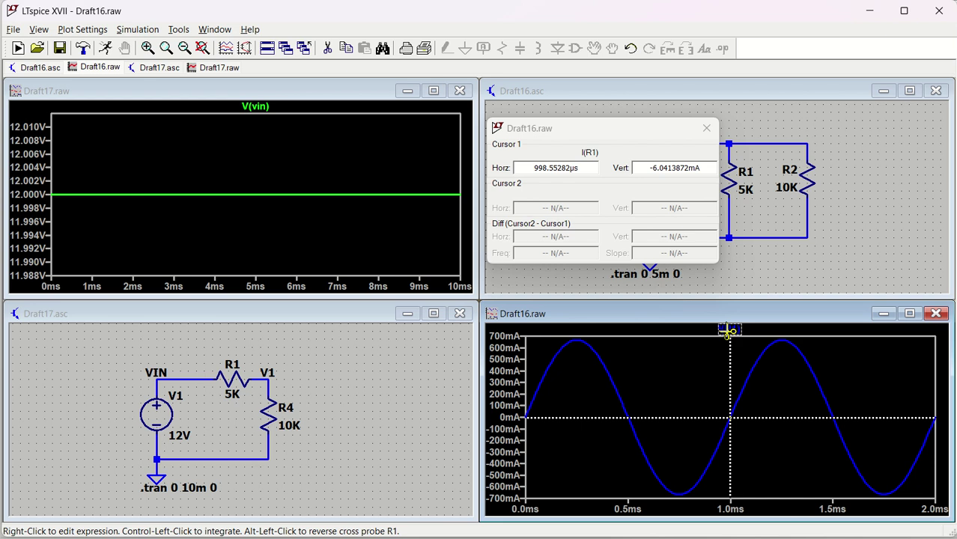
Delete the I(R1) trace and plot the currents of R1 and source I1 together in the emptied Draft16 plot.
key(Delete)
click(730, 330)
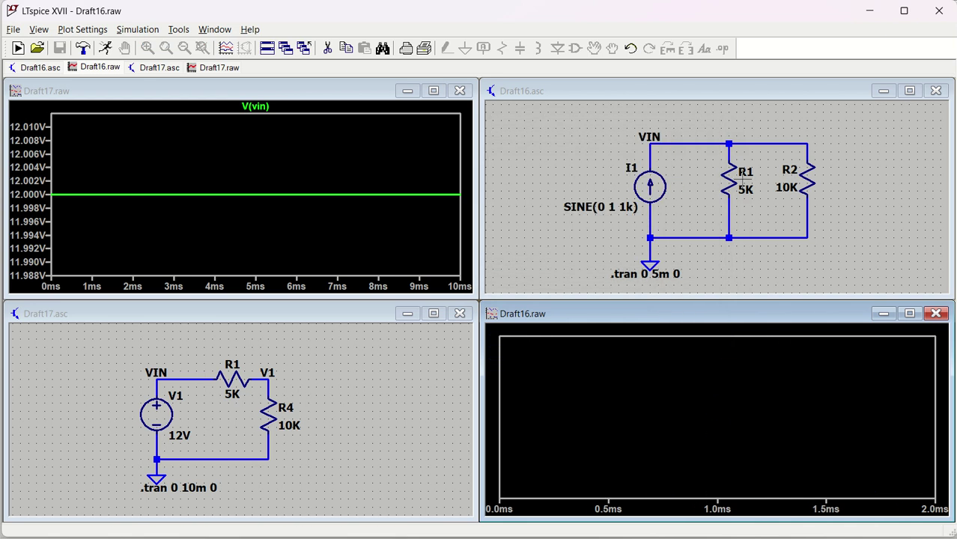
click(723, 178)
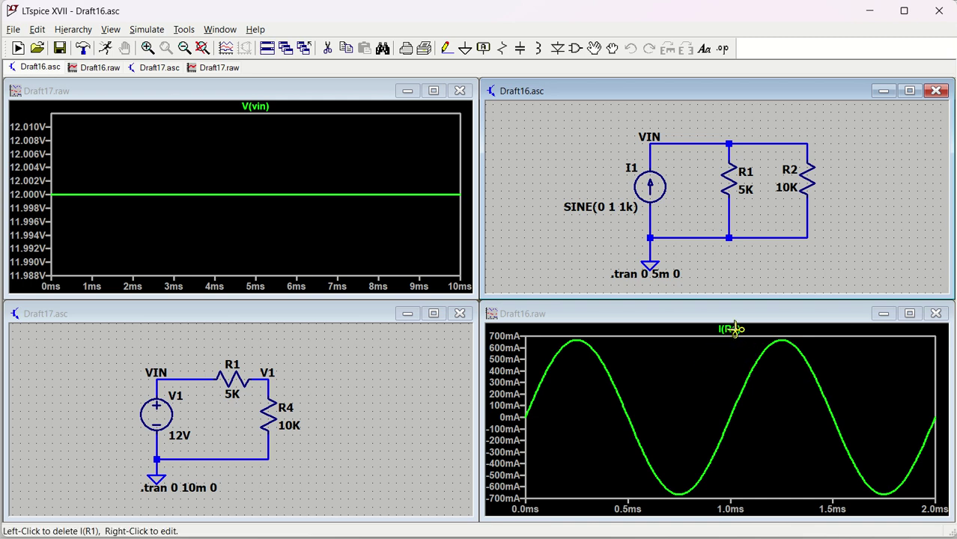
click(659, 187)
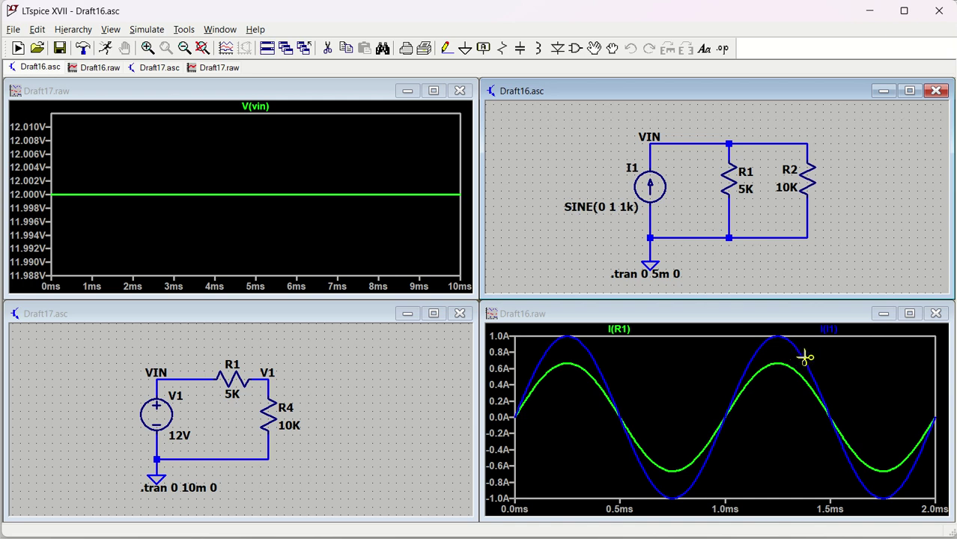
click(857, 375)
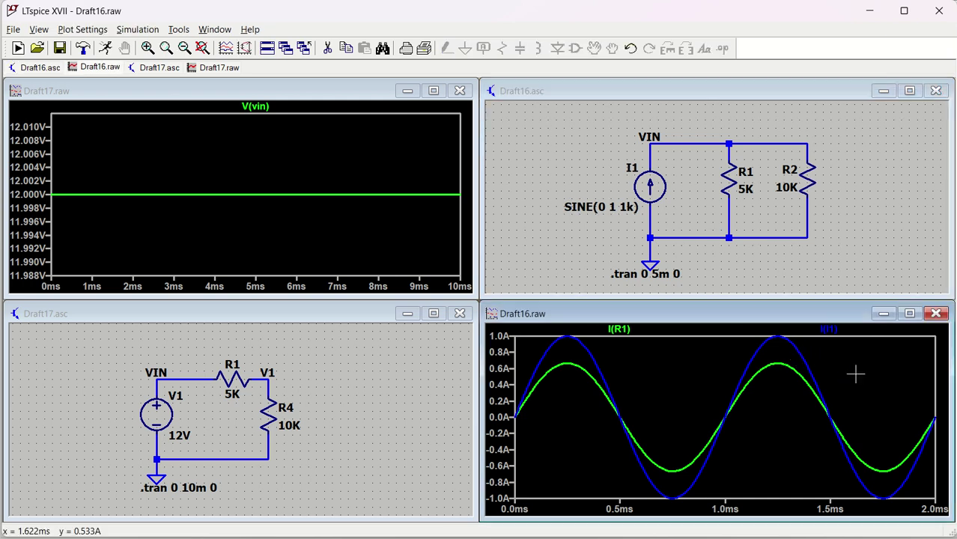
Change the color of the I(I1) trace to red.
right_click(828, 334)
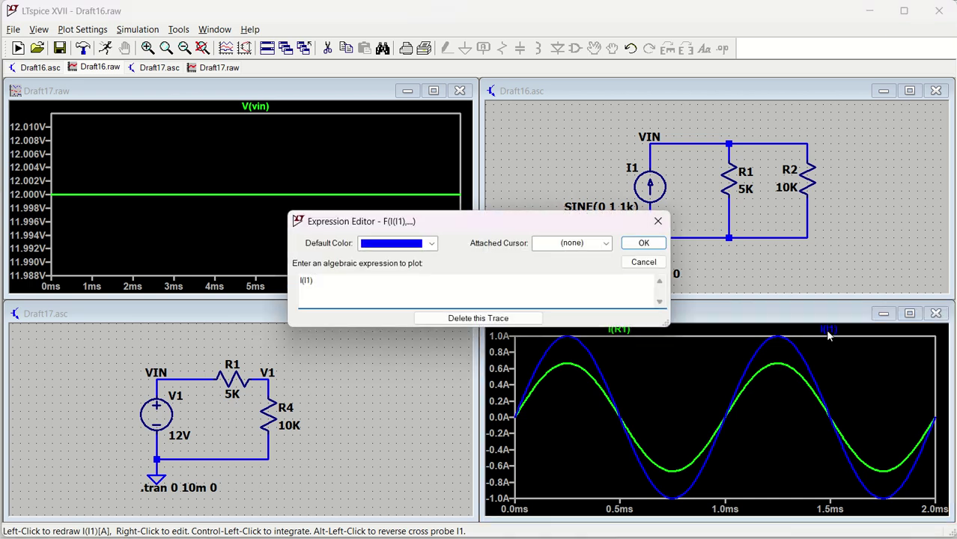
click(434, 247)
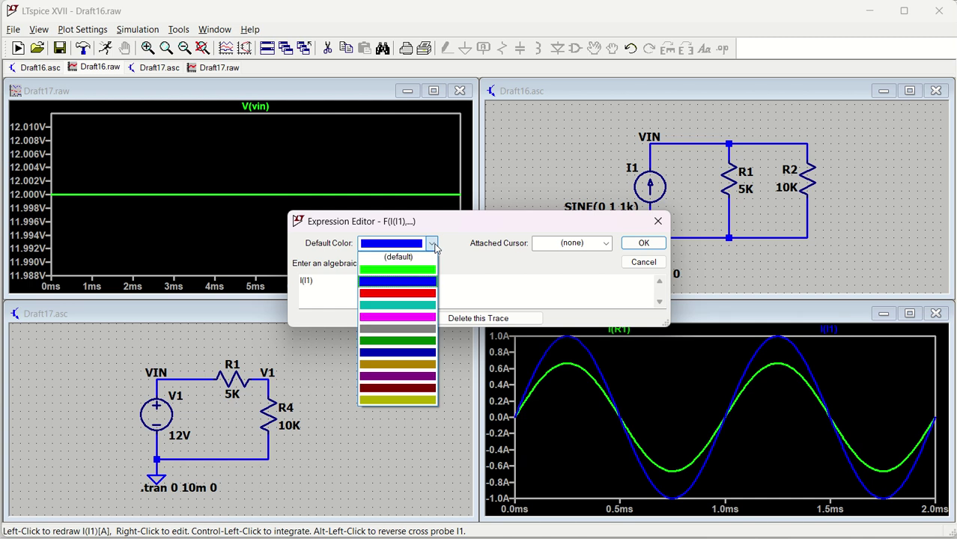
click(407, 295)
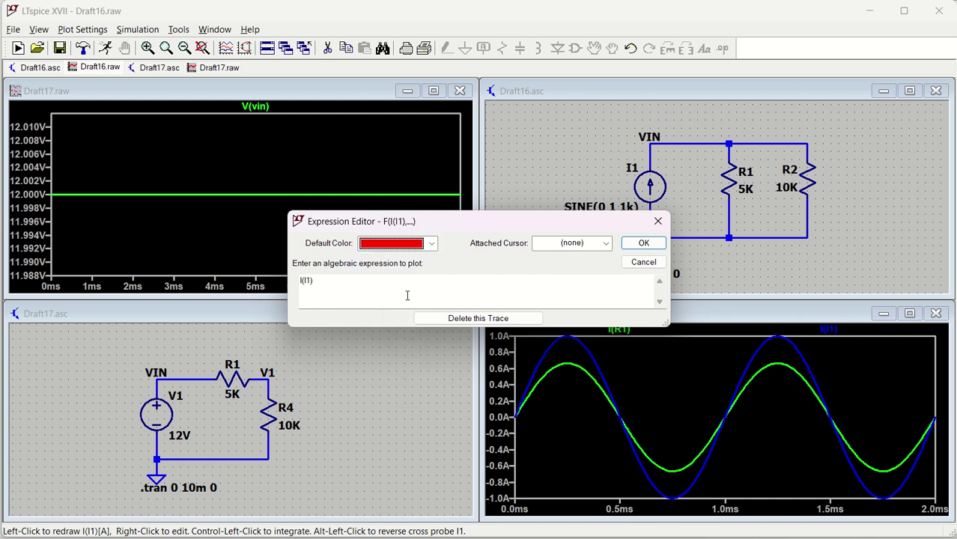
click(638, 244)
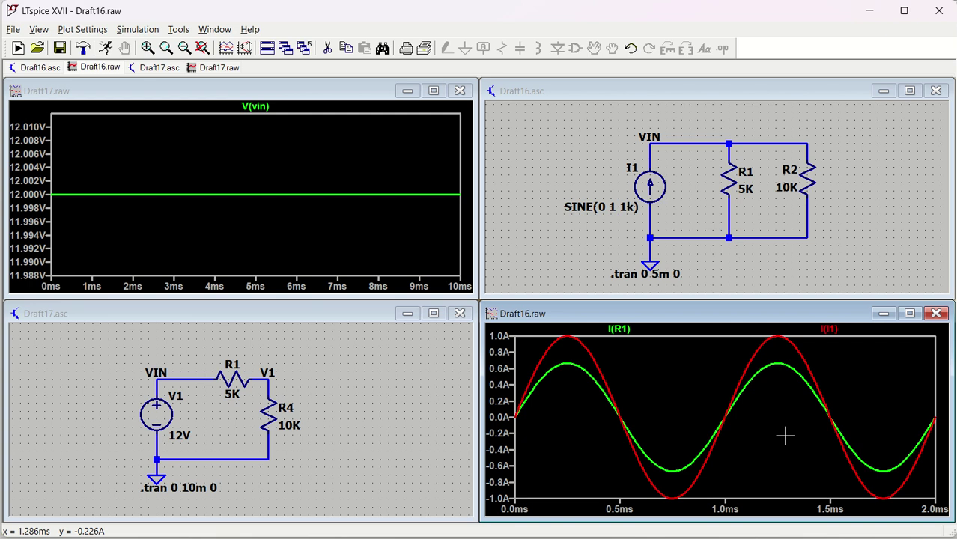
Set the vertical axis limits of the combined I(R1) and I(I1) plot to 2 A and -2 A.
right_click(499, 385)
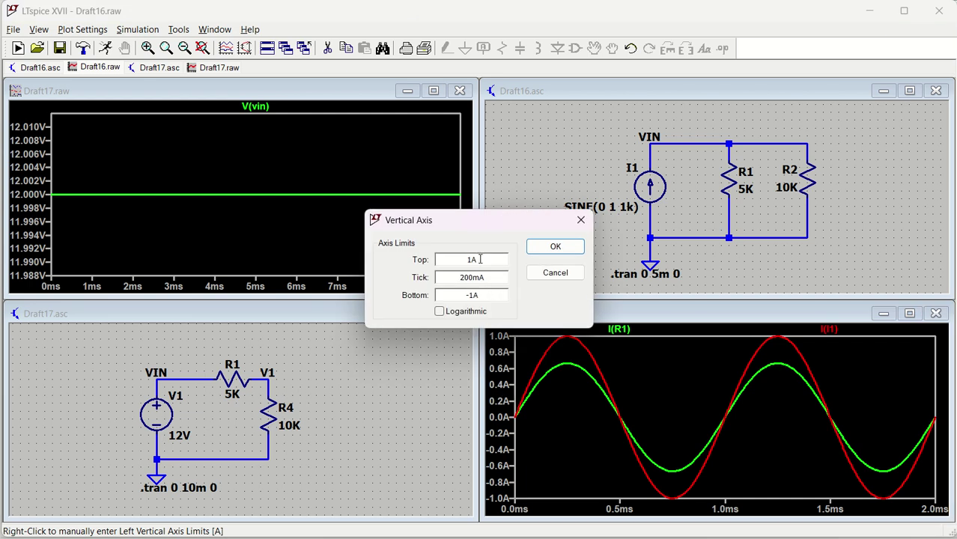
drag(479, 259, 460, 258)
text(2A)
drag(488, 295, 448, 296)
text(-2)
click(542, 255)
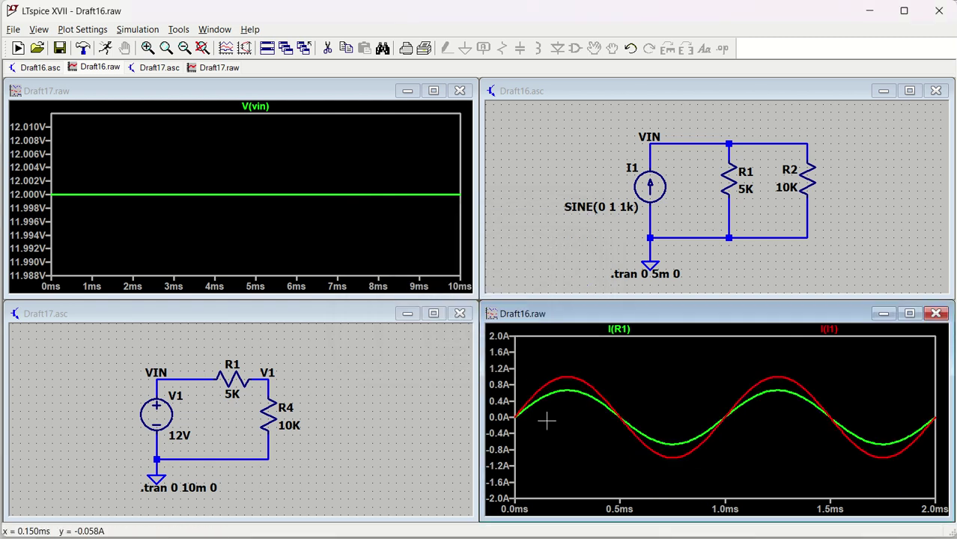
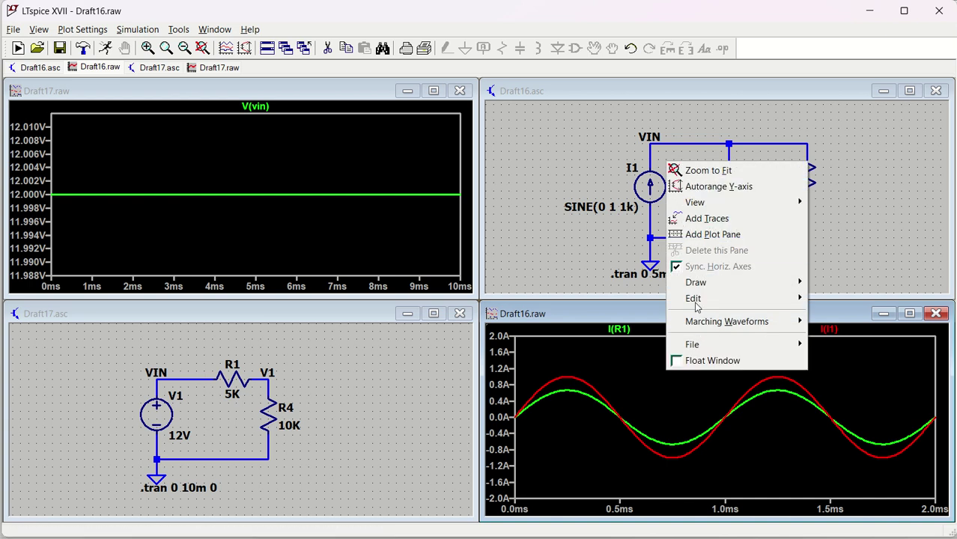
Turn on the grid in the Draft16 waveform plot.
click(647, 401)
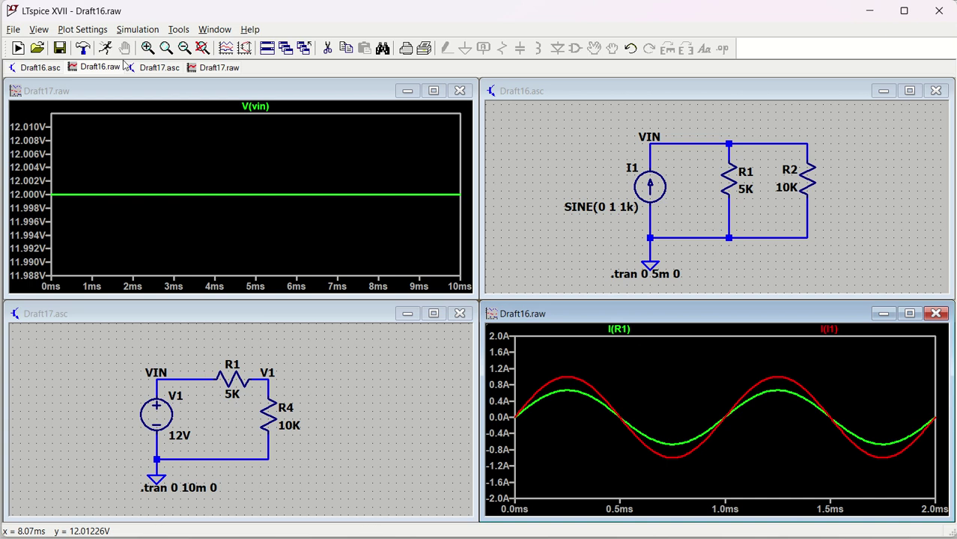
click(77, 31)
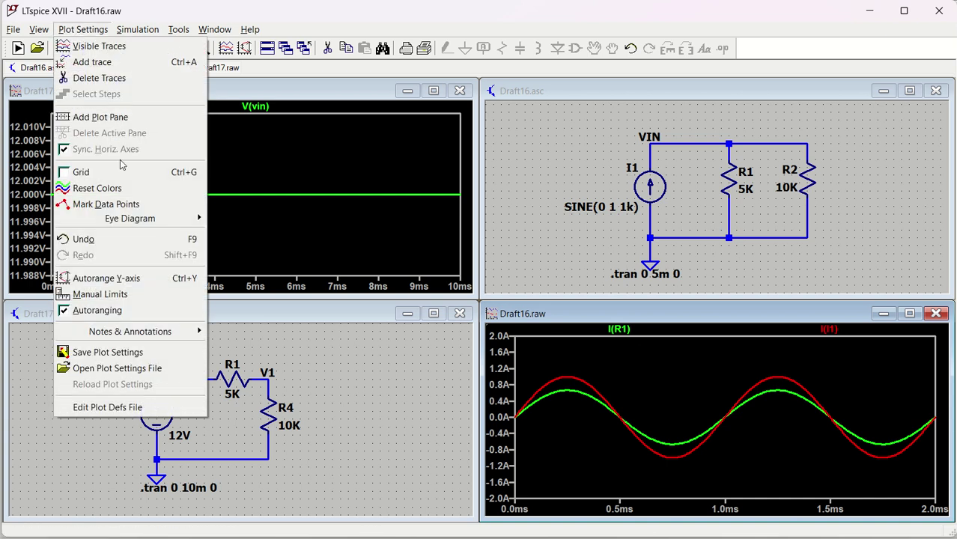
click(64, 174)
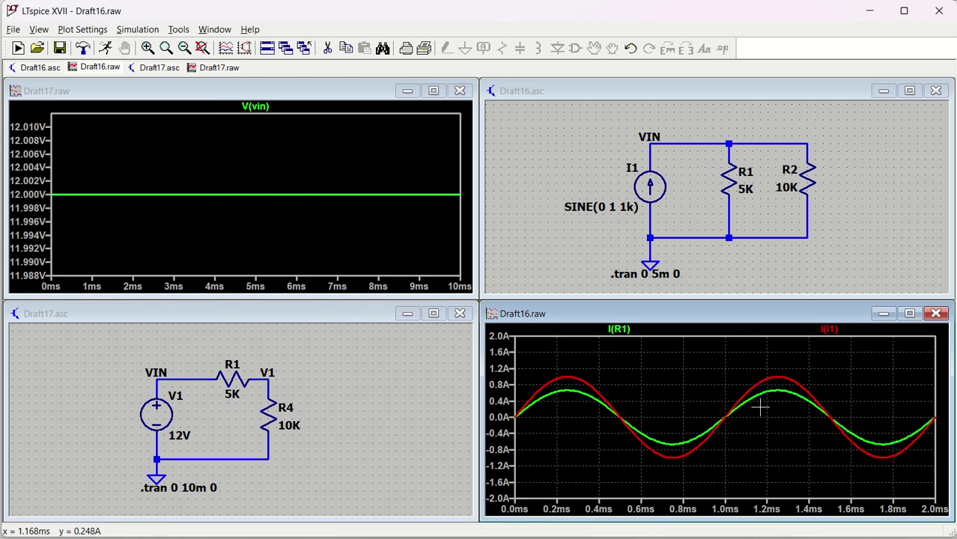
click(71, 31)
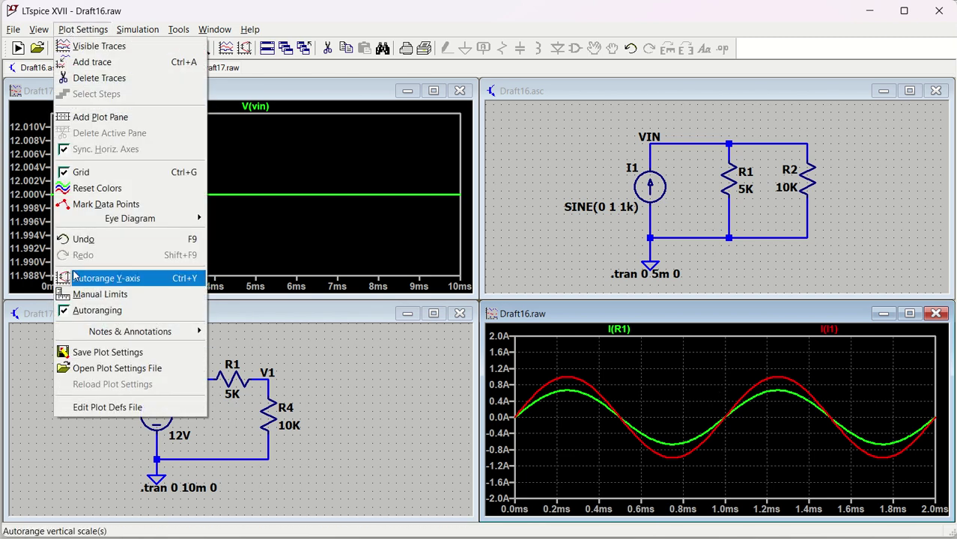
click(559, 216)
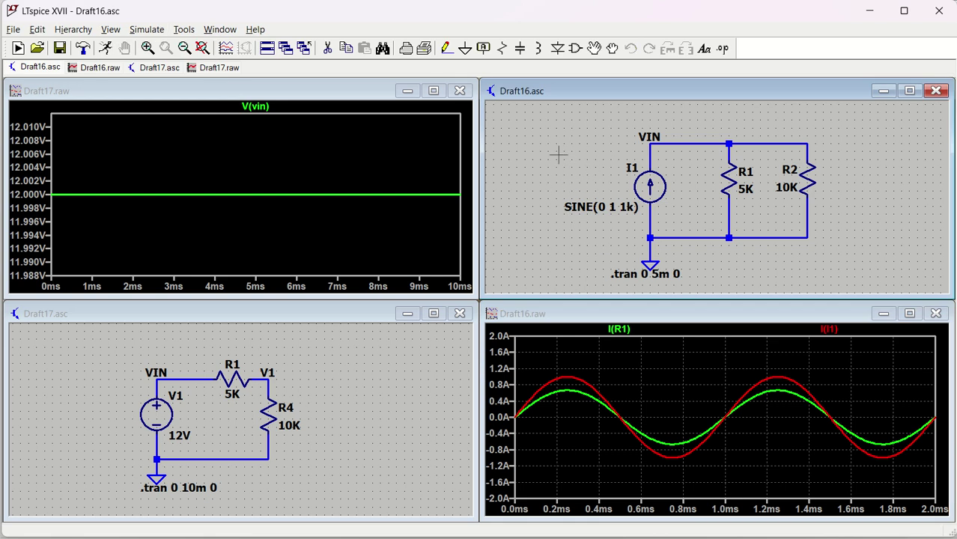
click(619, 368)
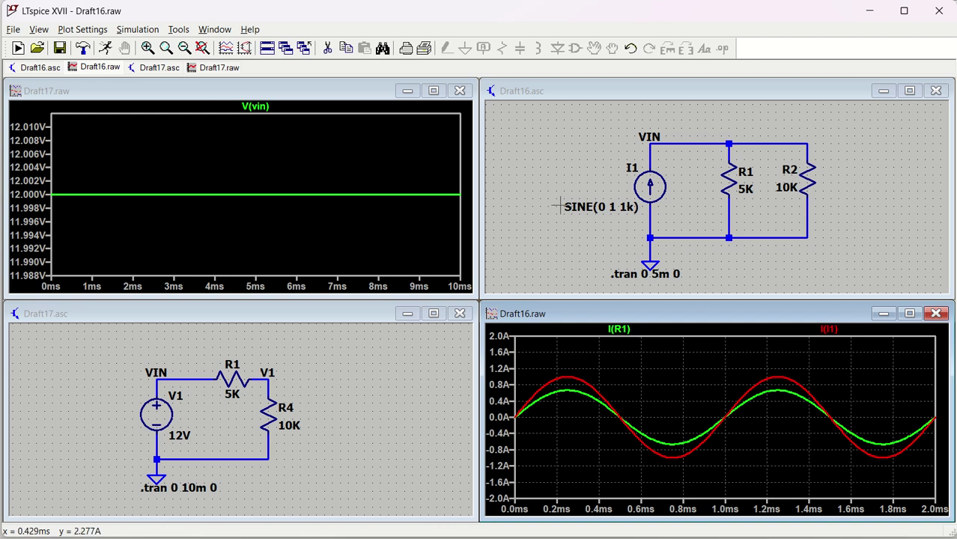
click(549, 161)
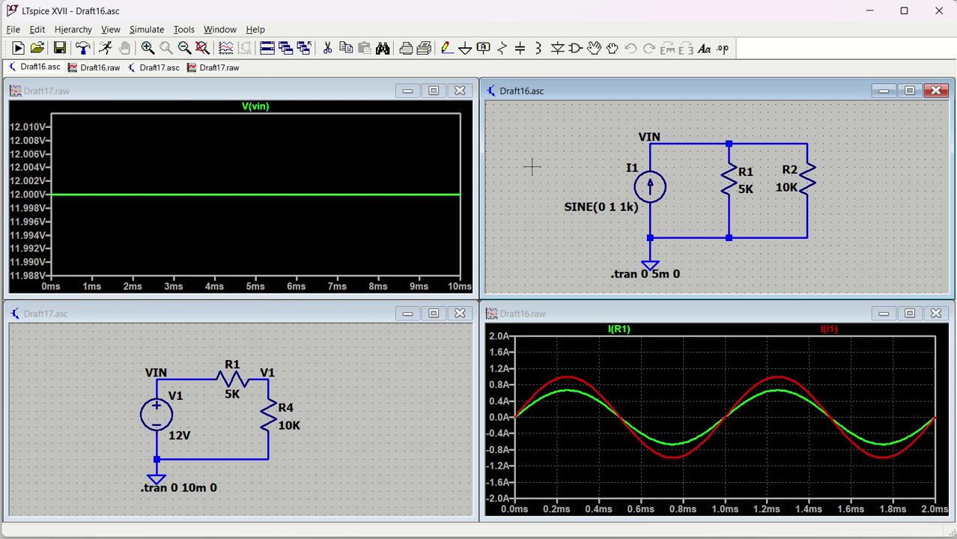
Open the color preferences and look through the waveform, schematic and netlist color palettes.
click(183, 30)
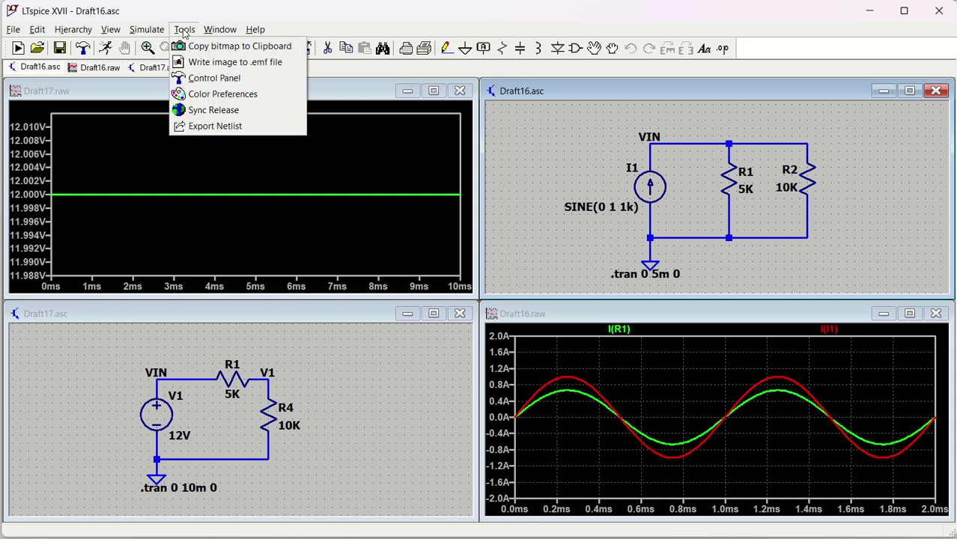
click(210, 100)
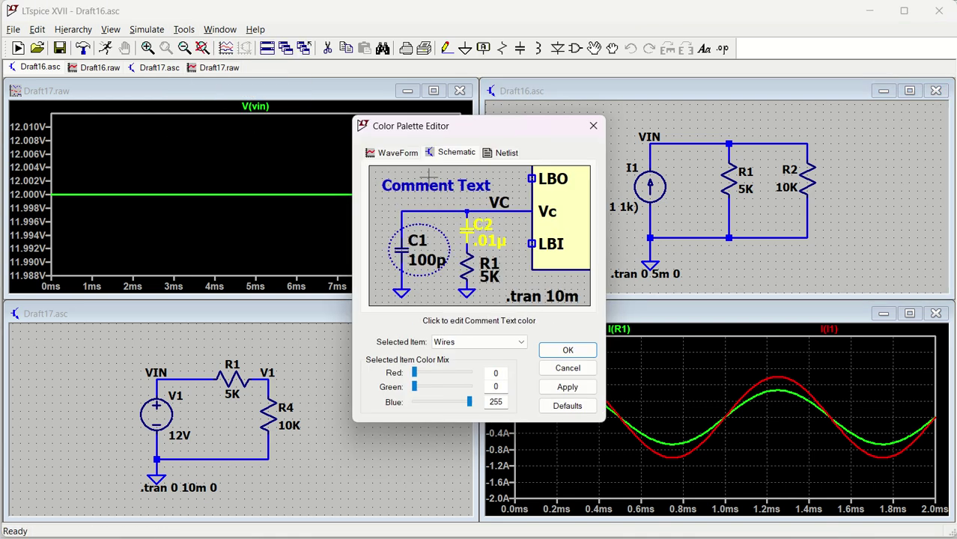
click(394, 152)
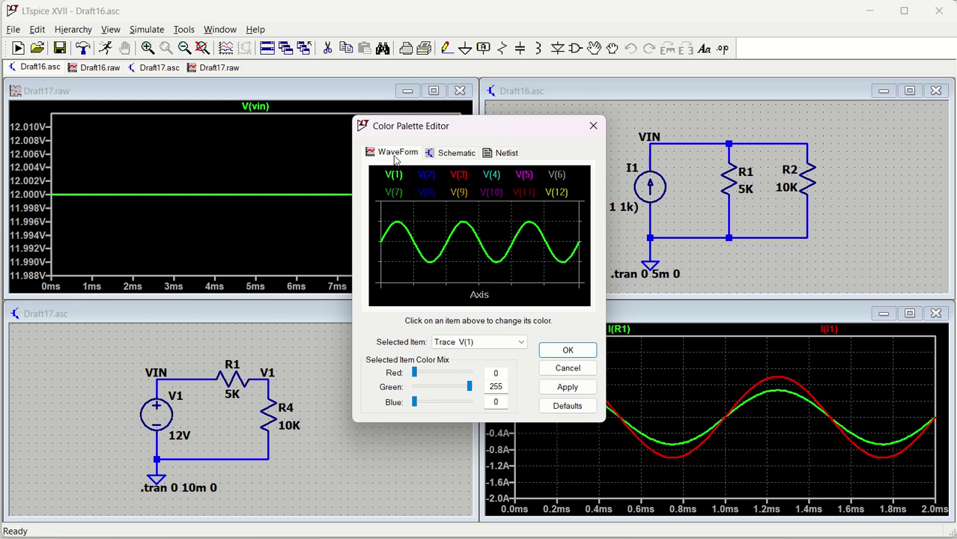
click(452, 153)
click(506, 155)
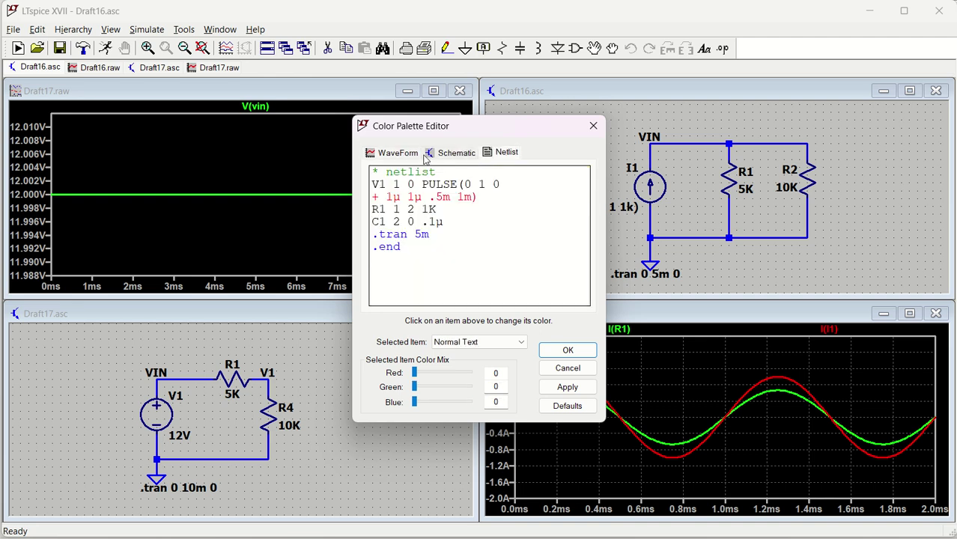
Set the color mix of waveform Trace V(2) to red 167 and green 137 and apply it.
click(395, 153)
click(426, 176)
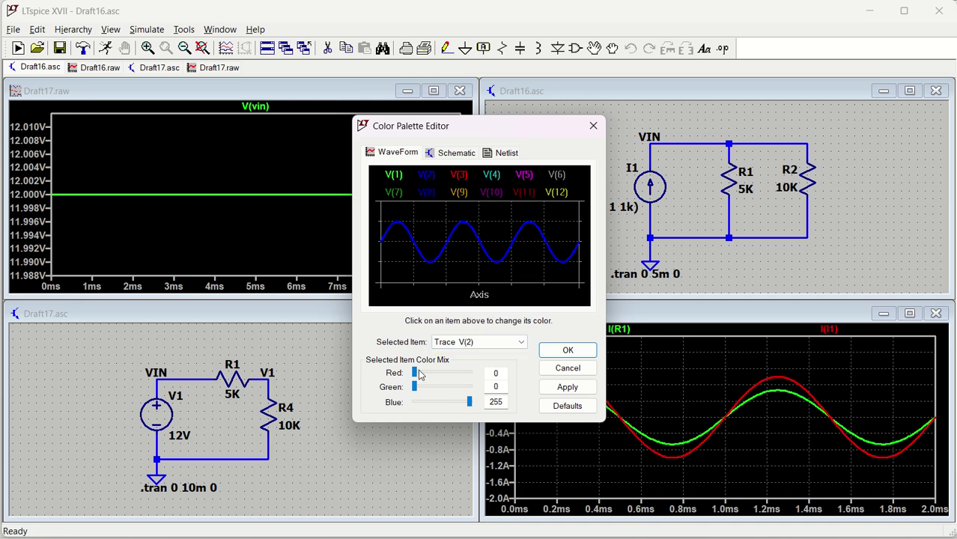
drag(415, 372, 450, 372)
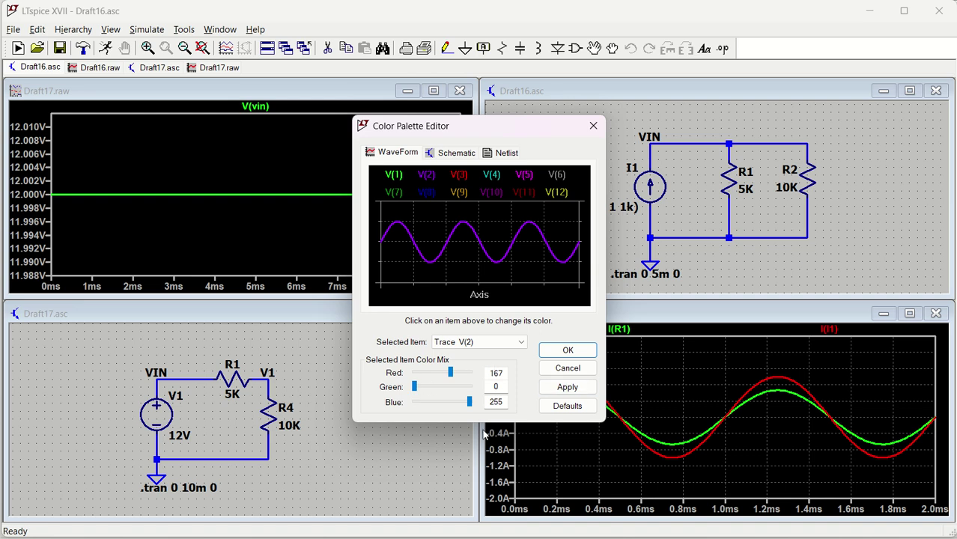
drag(414, 386, 446, 388)
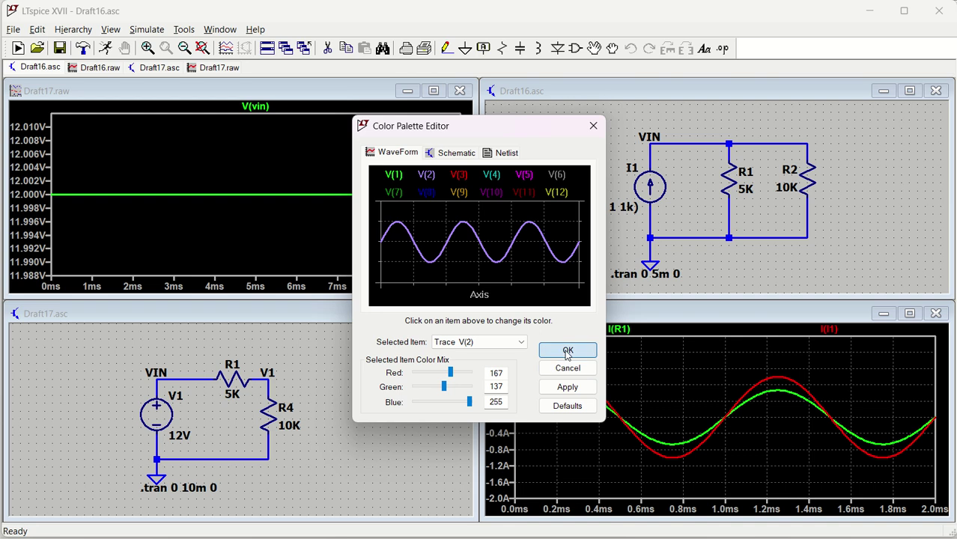
click(568, 350)
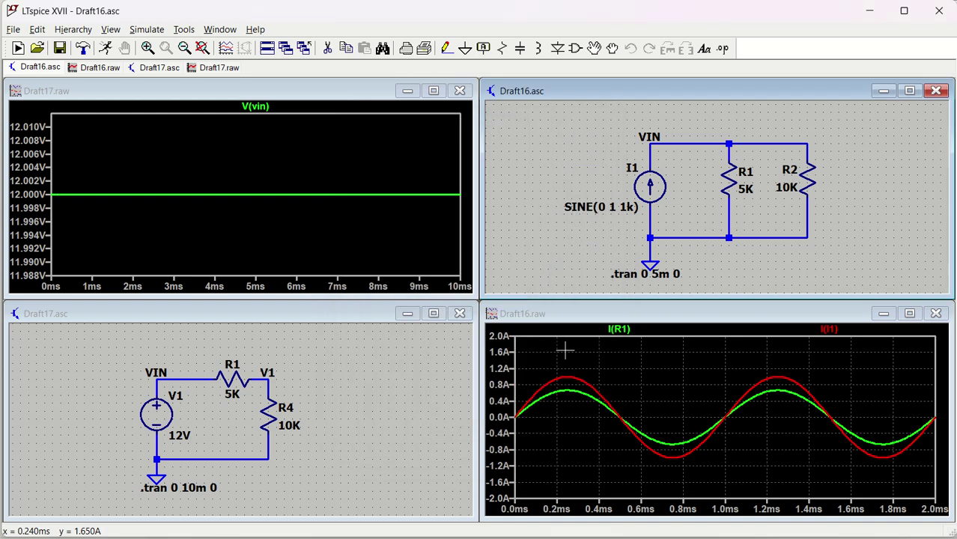
Plot the current through R2 of the Draft16 circuit and isolate it as the only trace.
click(813, 183)
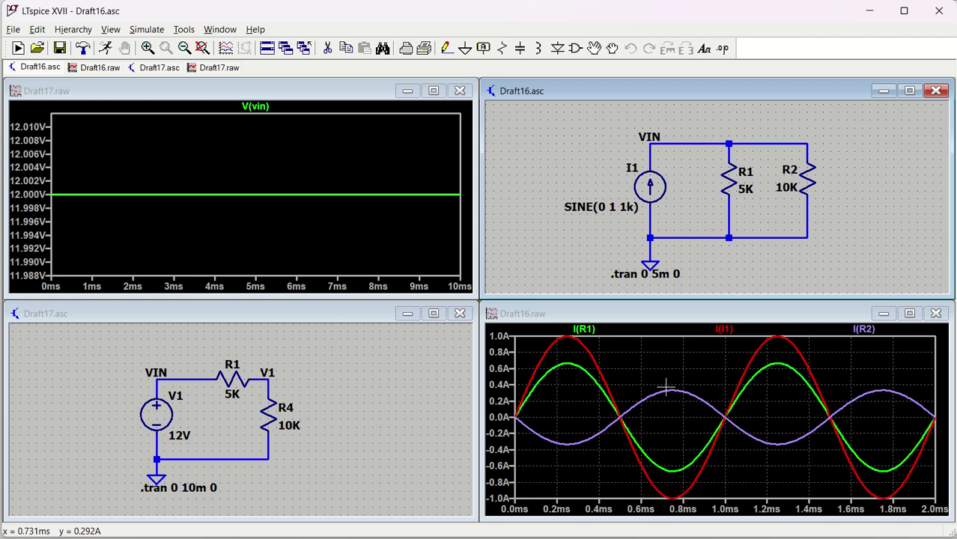
click(811, 176)
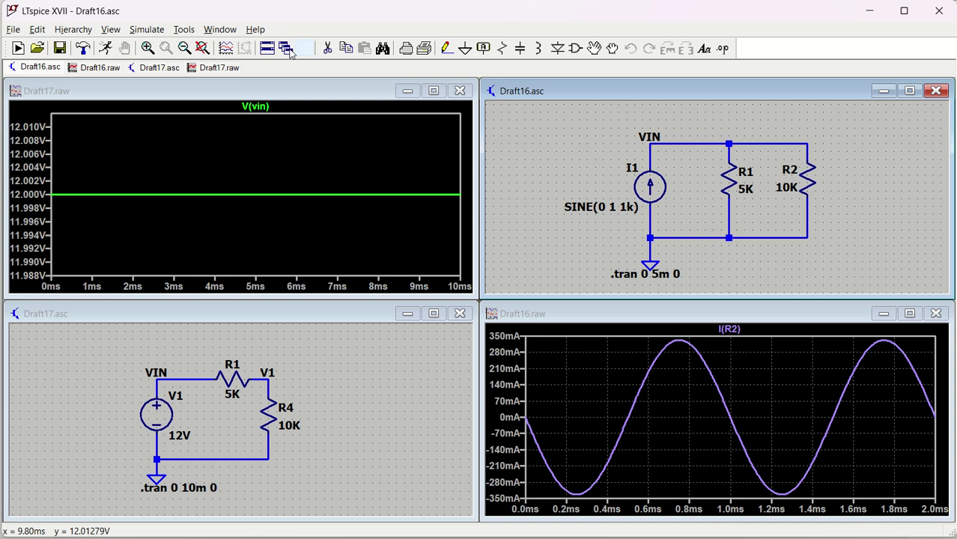
Set the waveform data trace width to 1 in the program settings.
click(184, 30)
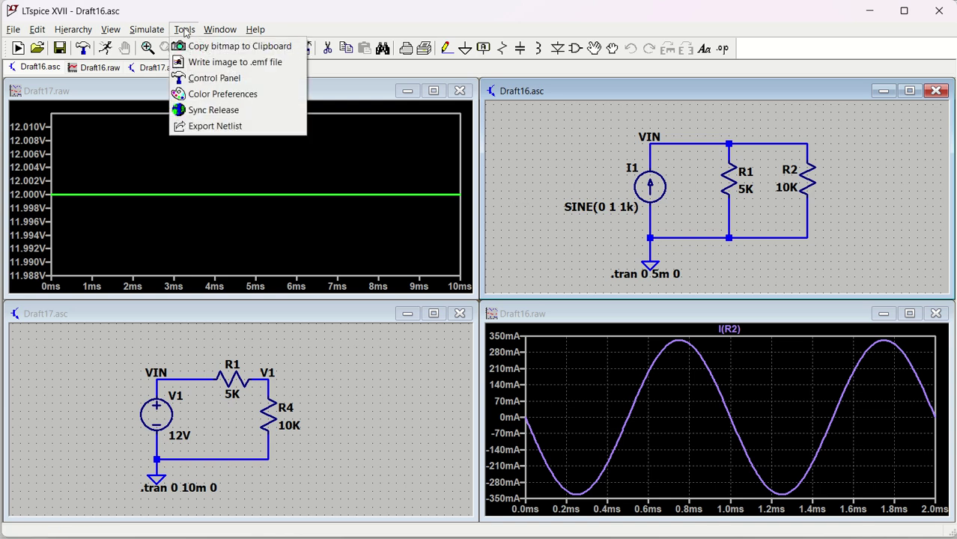
click(201, 79)
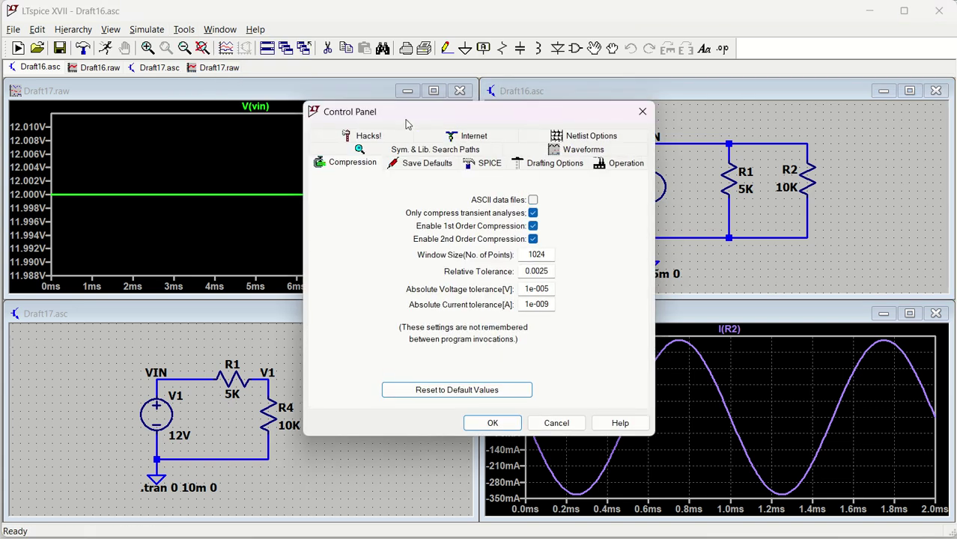
drag(481, 118, 298, 113)
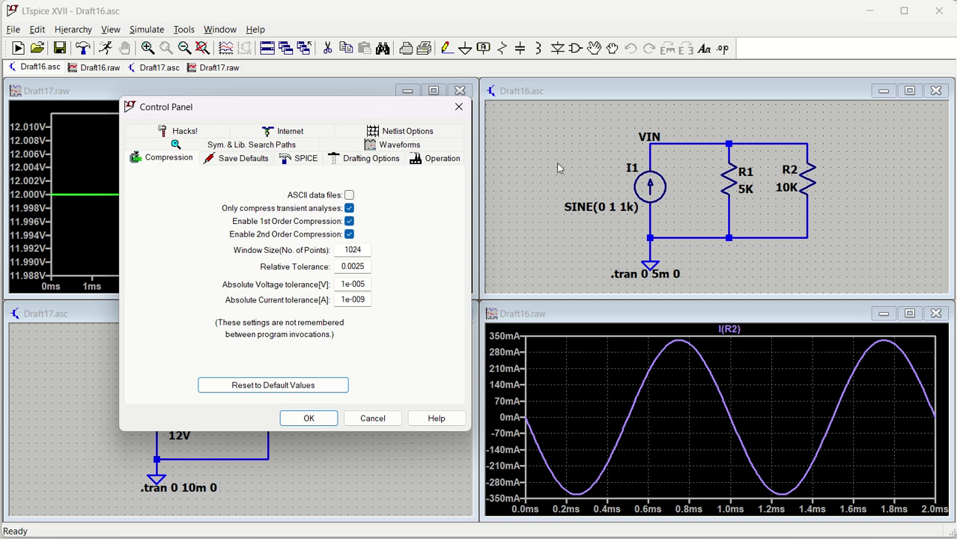
click(387, 147)
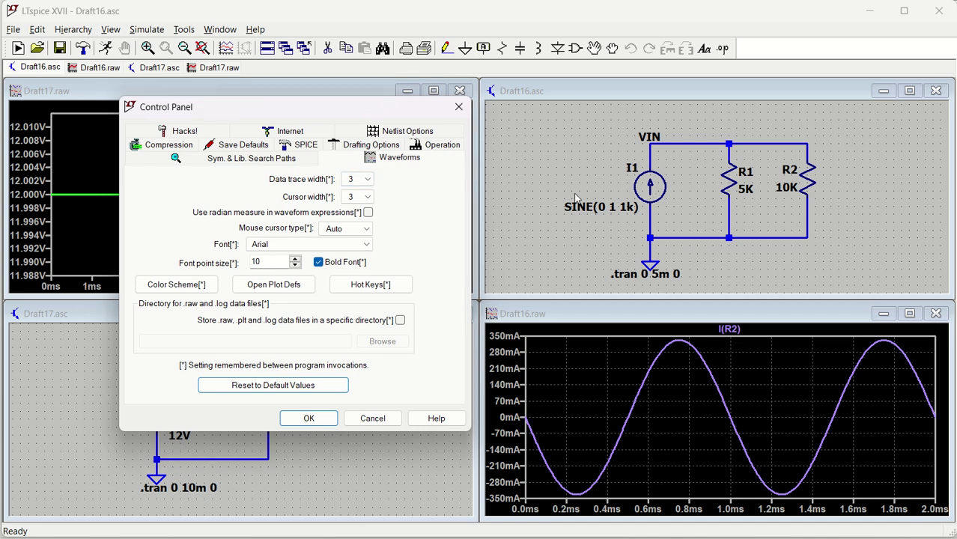
click(358, 179)
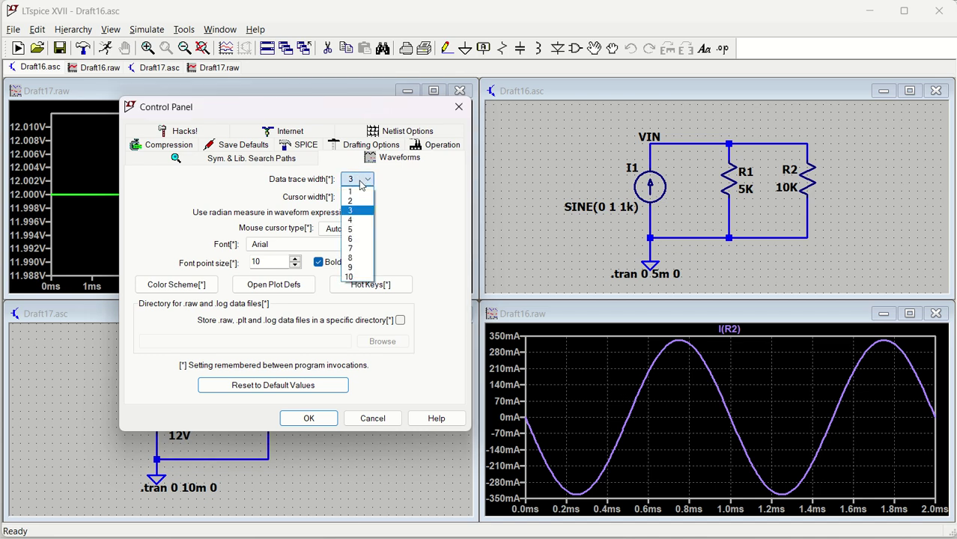
click(356, 192)
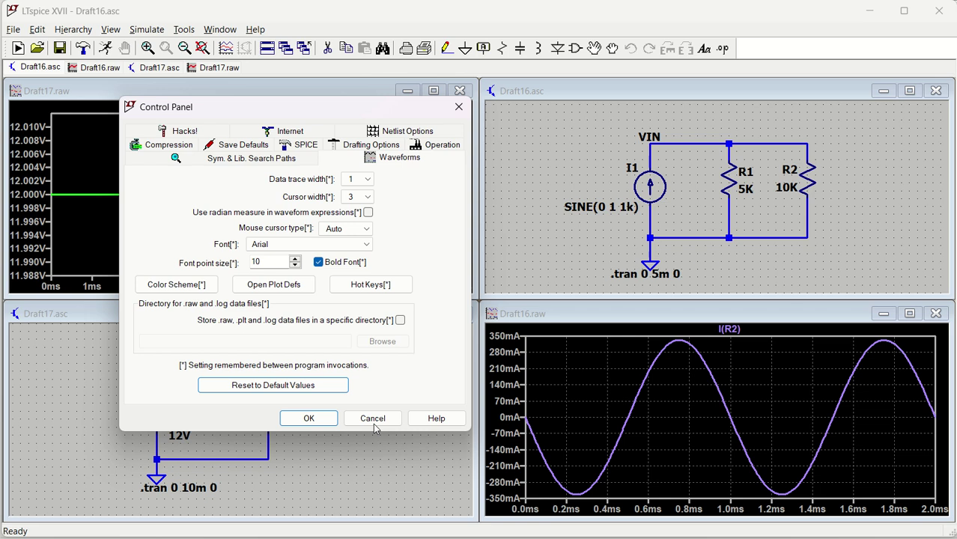
click(314, 419)
Add the currents of source I1 and resistor R1 to the Draft16 plot.
click(650, 411)
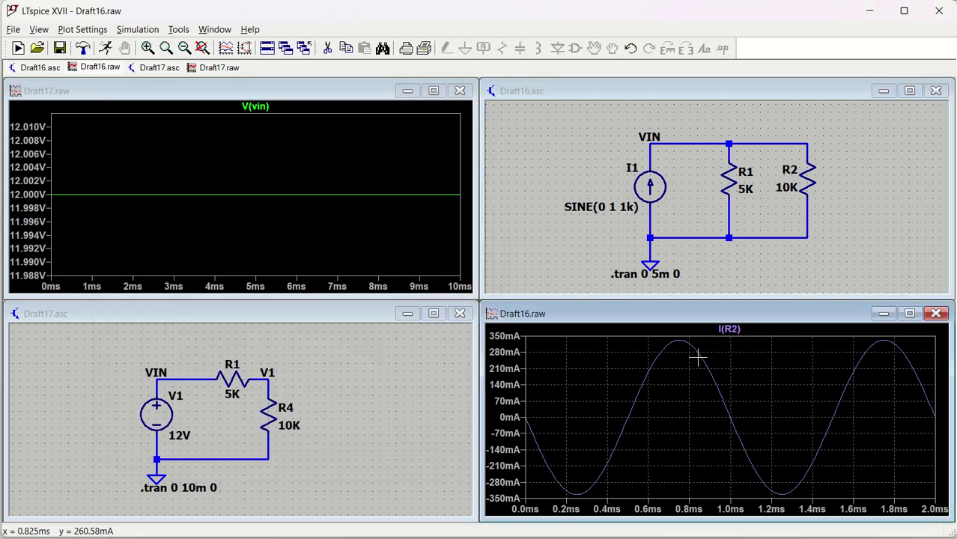
click(649, 187)
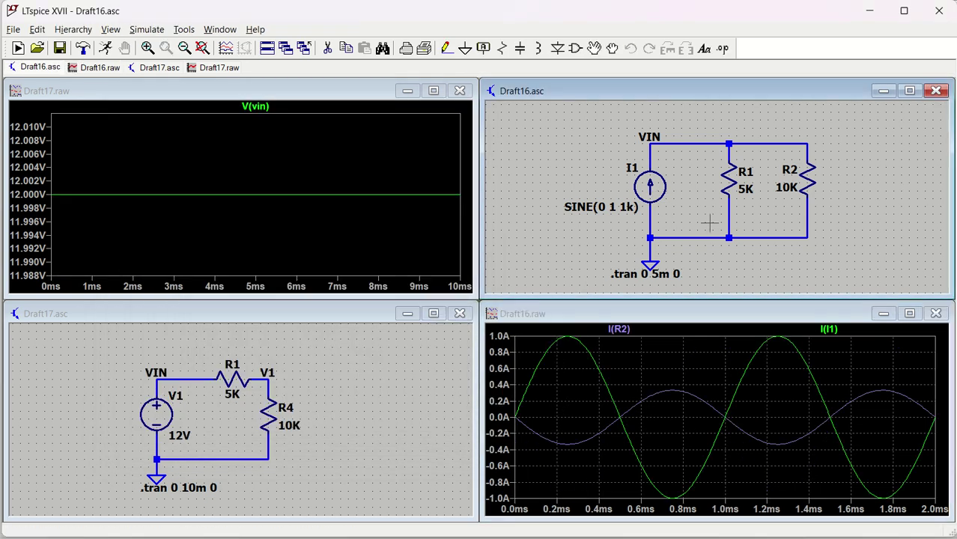
click(728, 178)
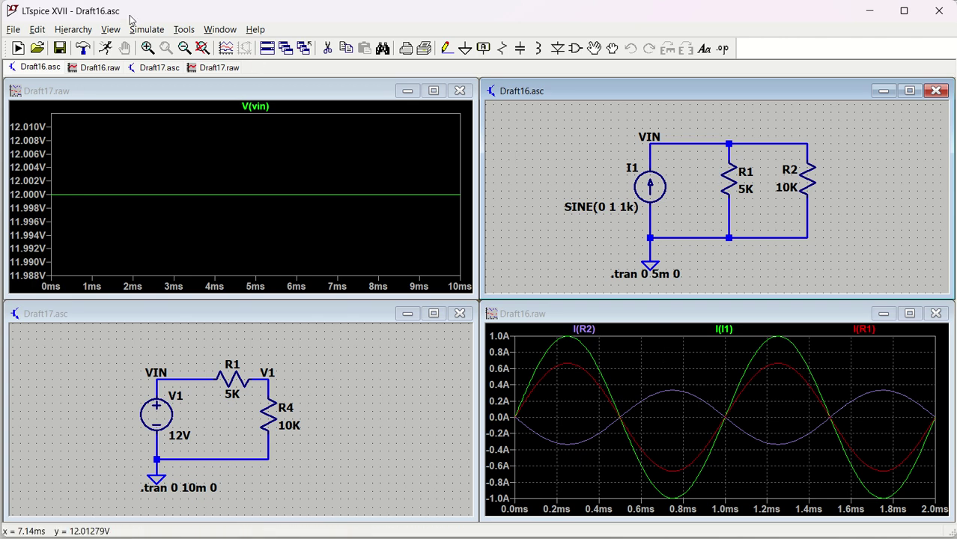
Set the waveform data trace width to 2 and the cursor width to 3 in the program settings.
click(184, 32)
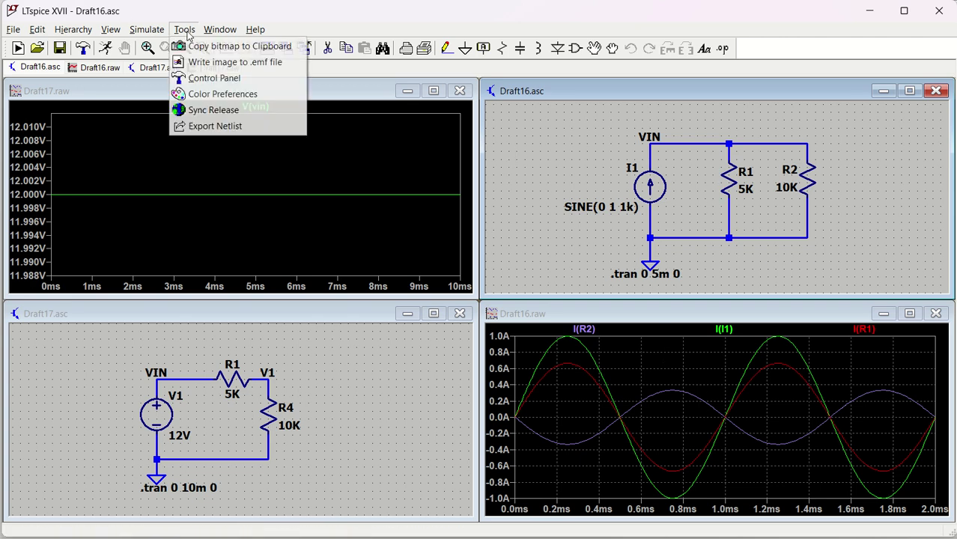
click(185, 80)
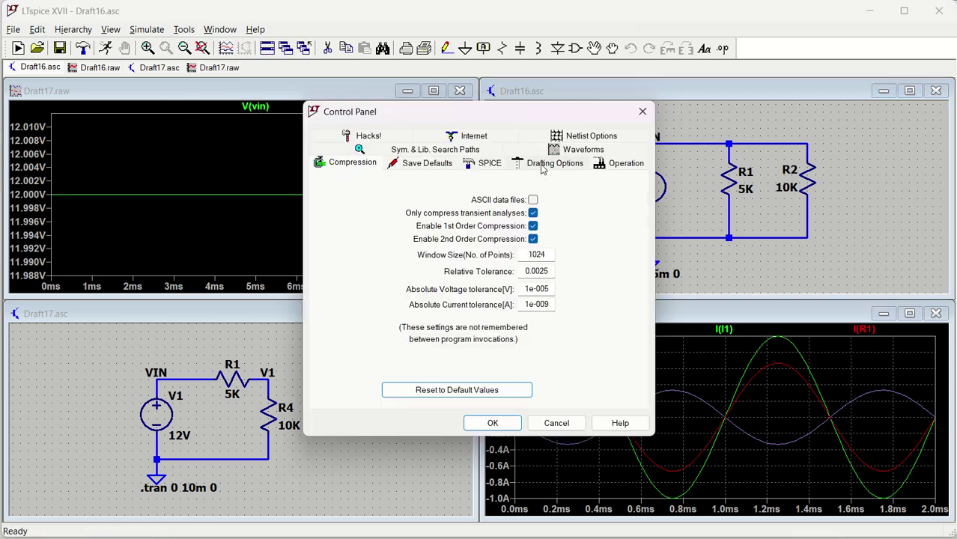
click(589, 151)
drag(567, 117, 324, 130)
click(301, 199)
click(295, 218)
click(298, 214)
click(296, 246)
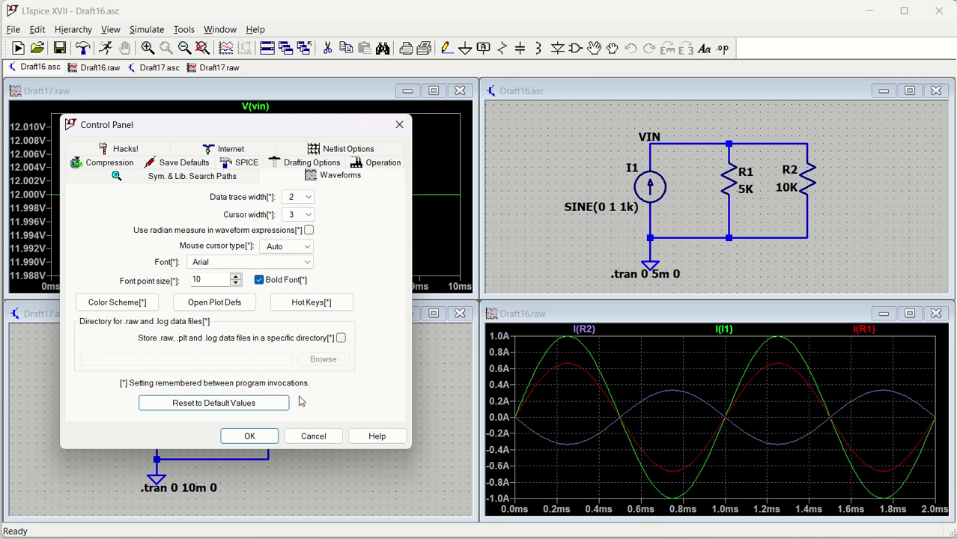
click(250, 437)
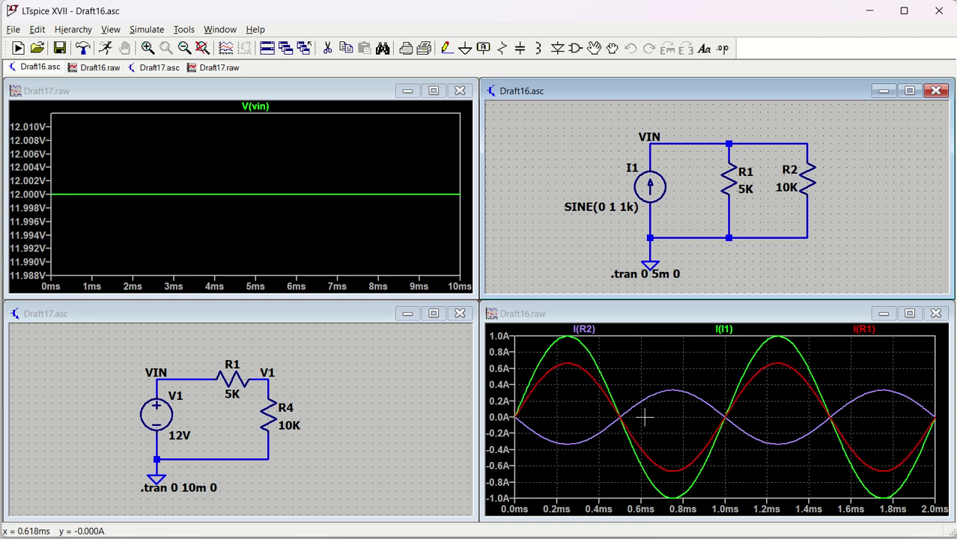
Set the waveform data trace width to 3 in the program settings.
click(184, 29)
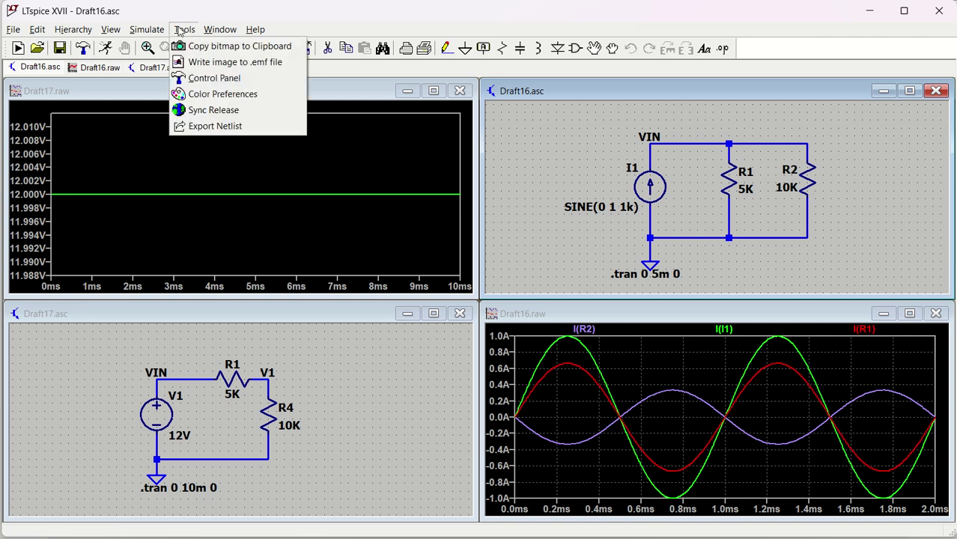
click(198, 80)
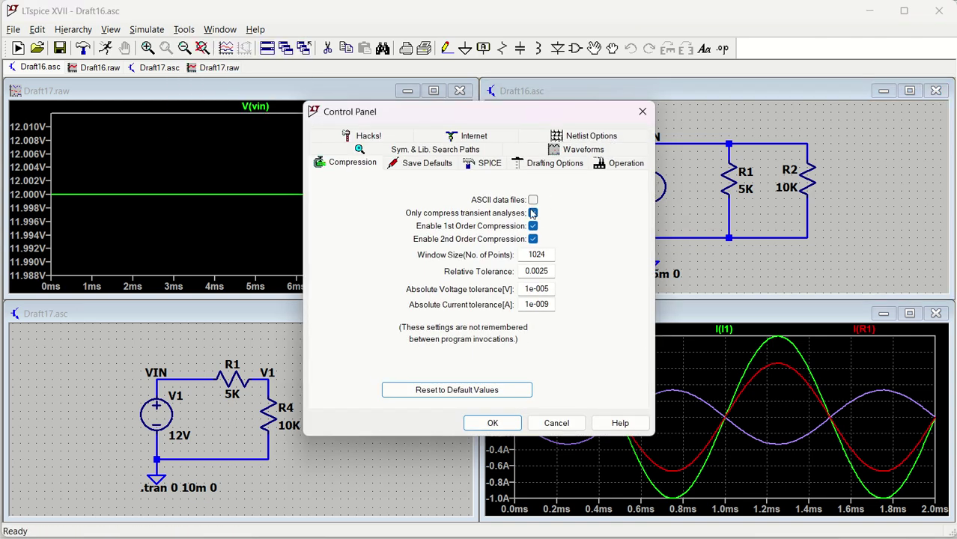
click(572, 152)
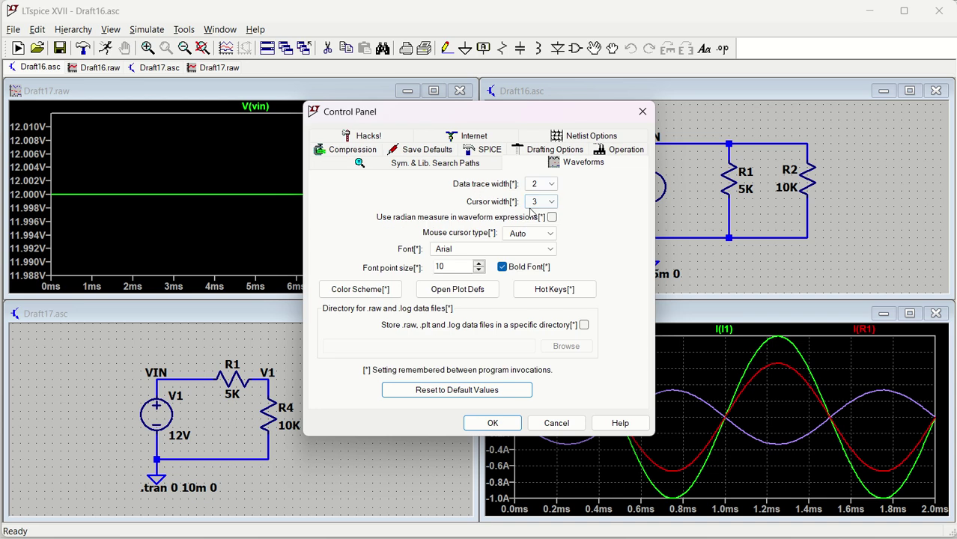
click(542, 184)
click(533, 219)
click(542, 202)
drag(503, 113, 358, 122)
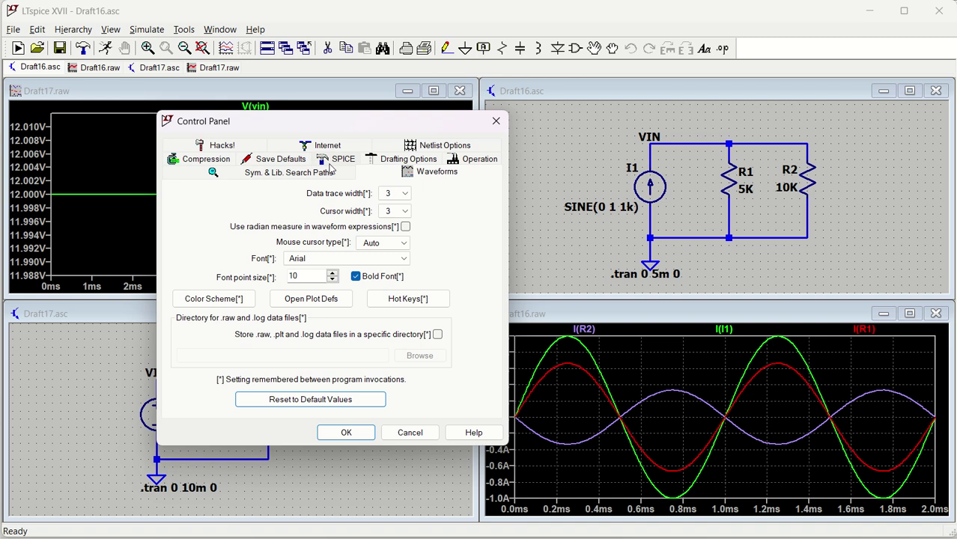
Find the drafting options in the program settings and set the schematic pen thickness to 1.
click(329, 166)
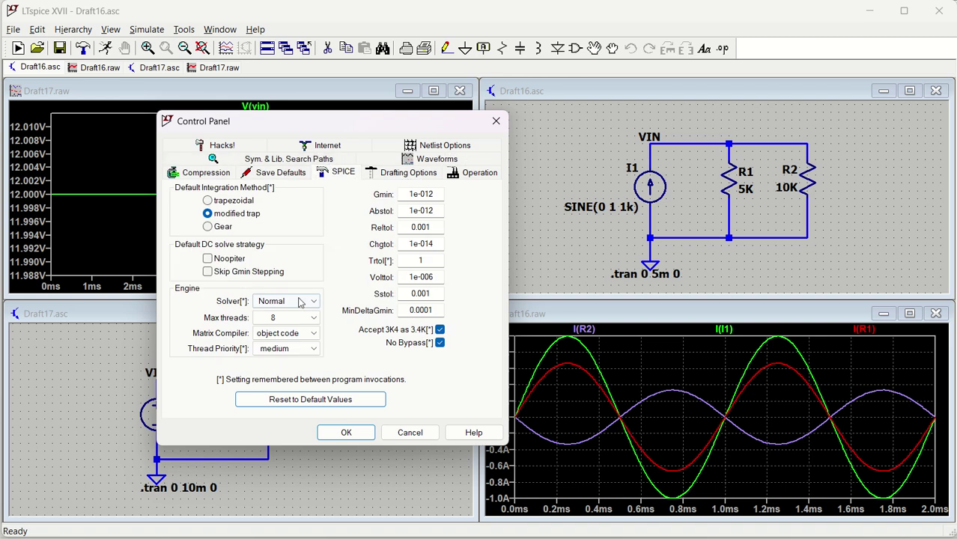
click(225, 146)
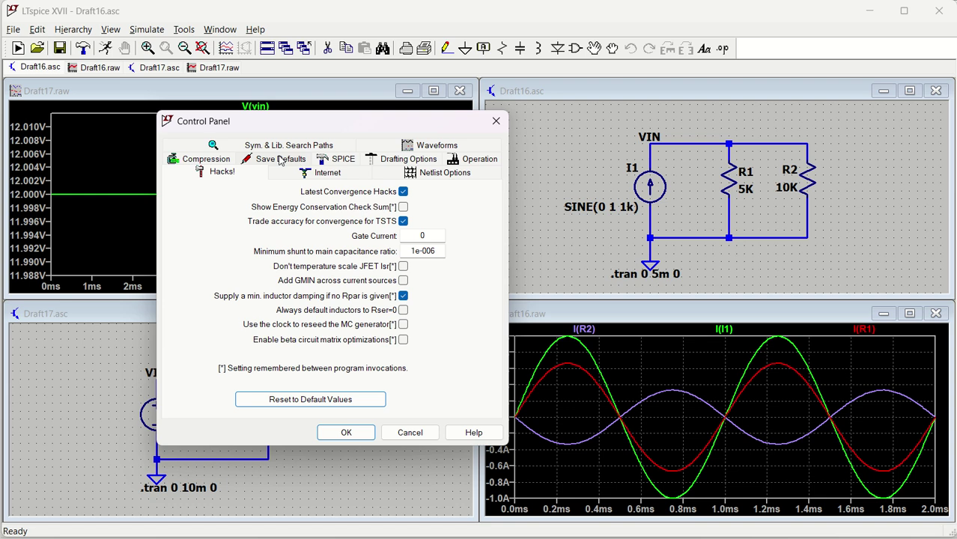
click(281, 160)
click(422, 147)
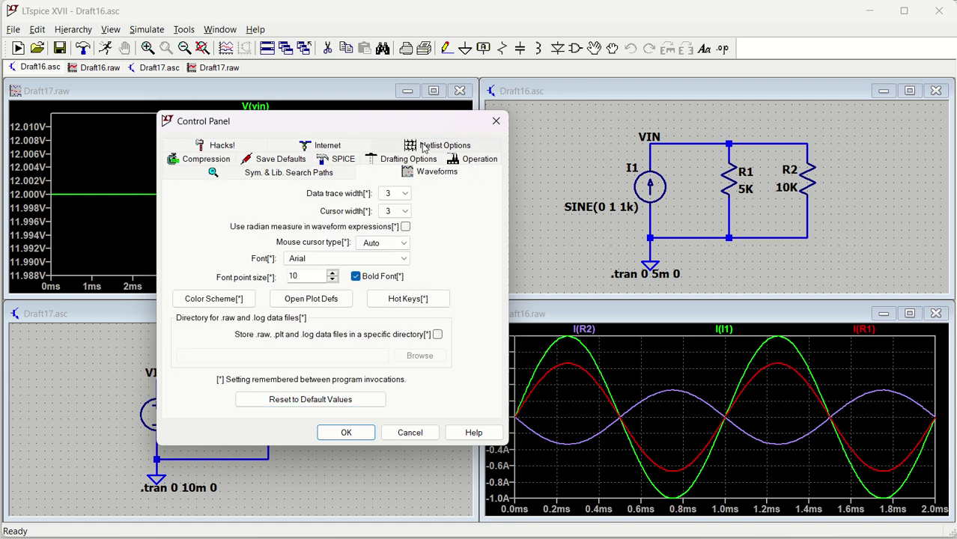
click(473, 161)
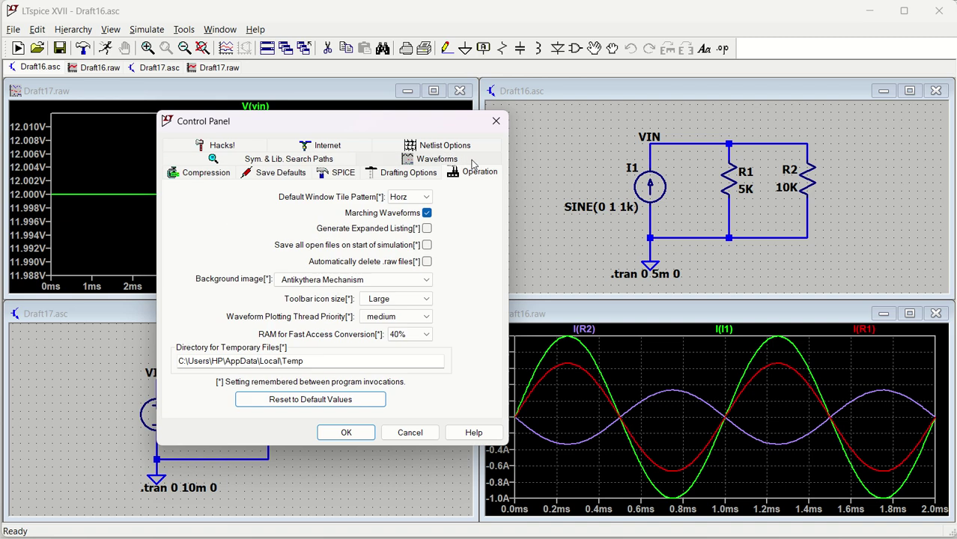
click(383, 177)
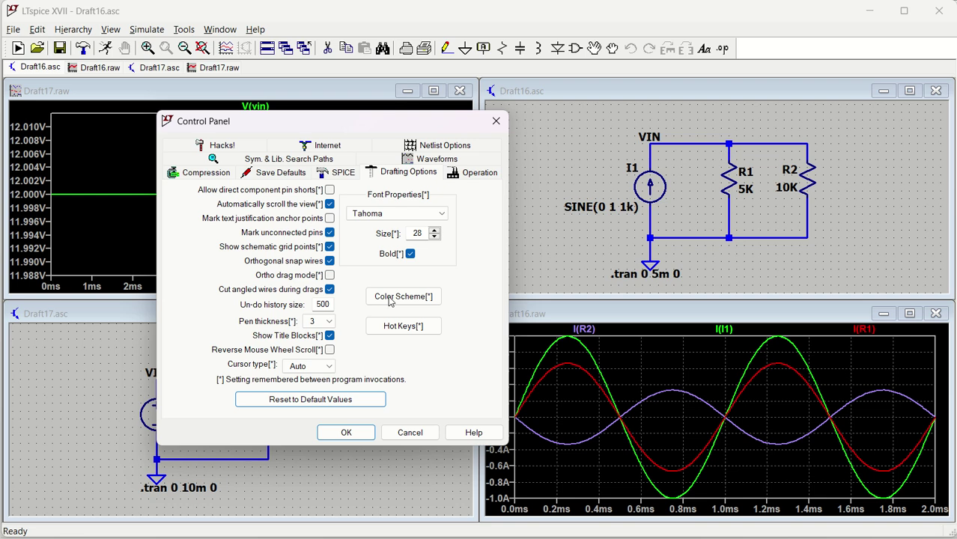
click(324, 321)
click(317, 334)
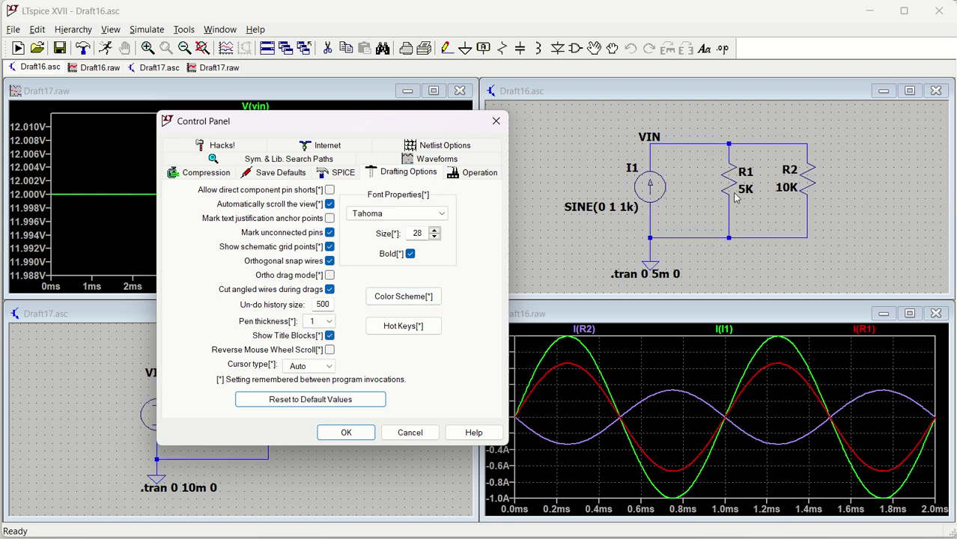
Set the schematic pen thickness back to 3 and accept the program settings.
click(322, 321)
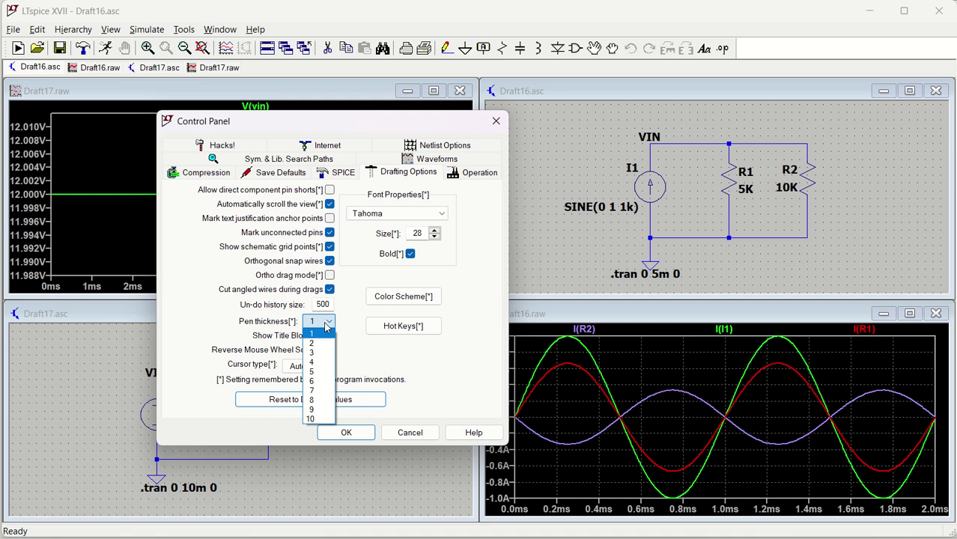
click(323, 353)
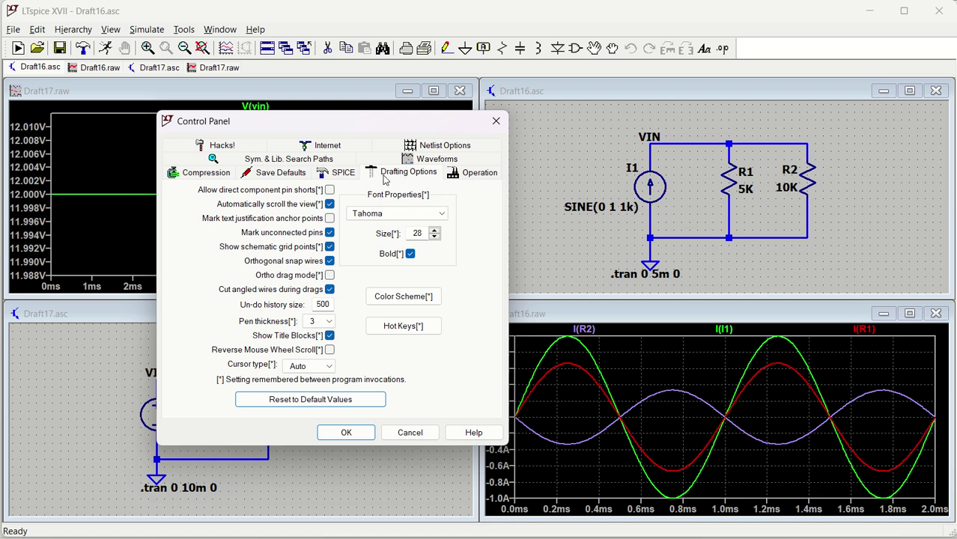
click(347, 431)
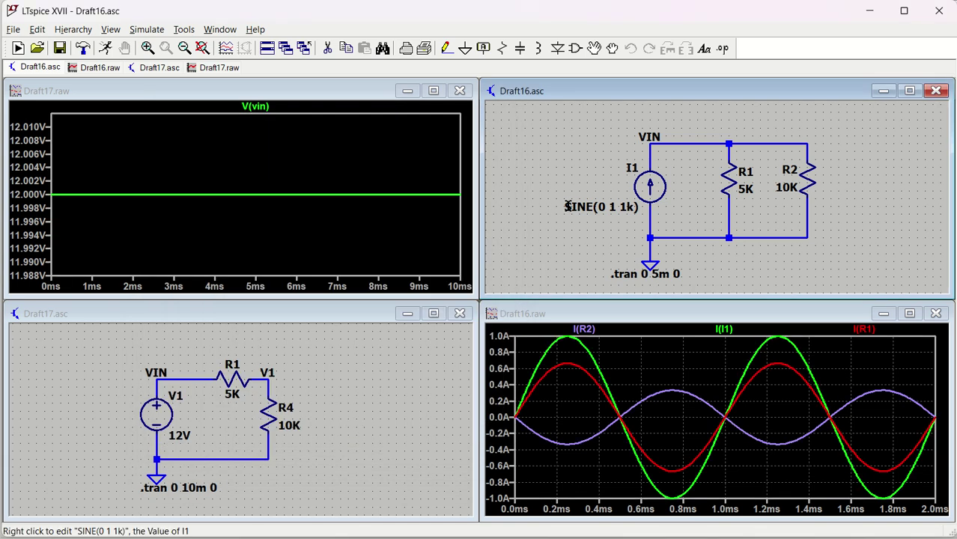
Set the pen thickness to 1 in the drafting options and accept it to view the schematics with thin lines.
click(185, 30)
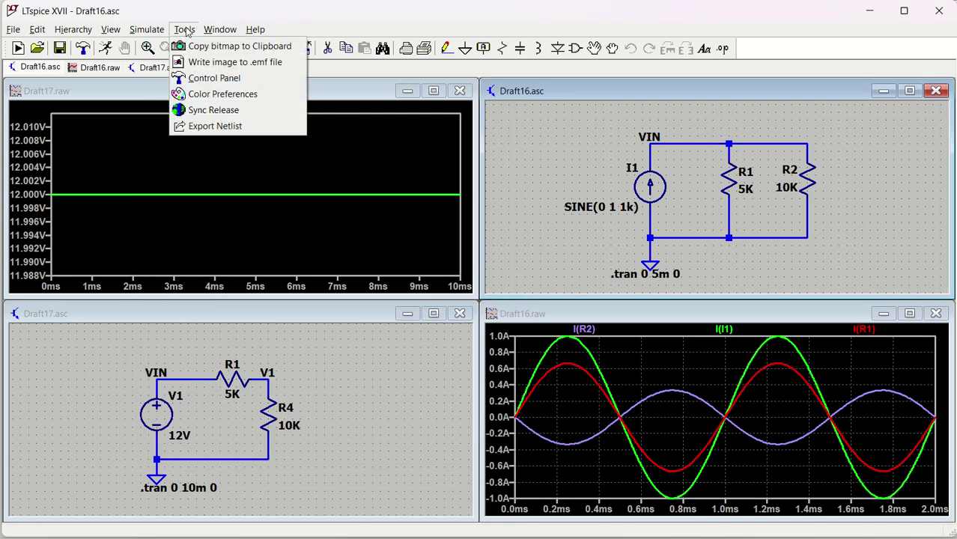
click(193, 79)
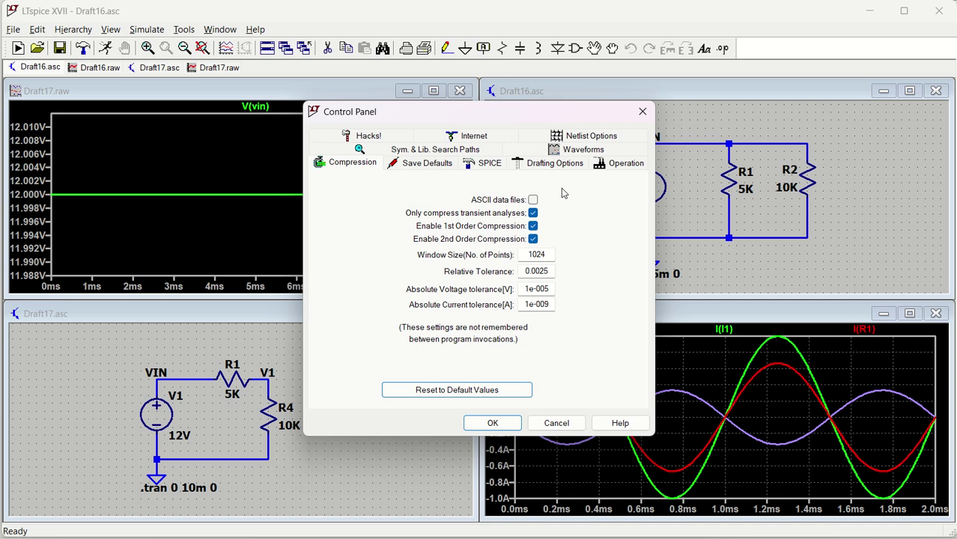
drag(557, 118, 398, 126)
click(311, 321)
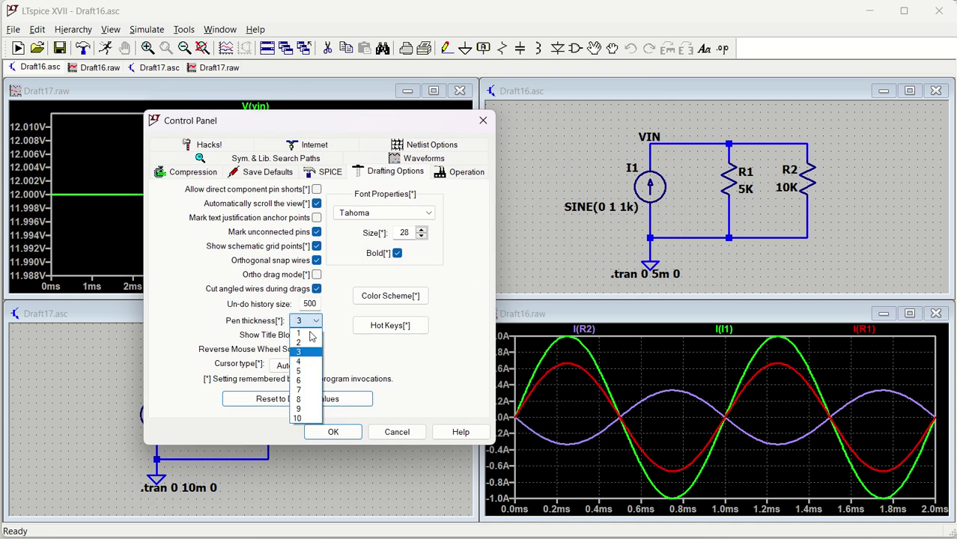
click(300, 334)
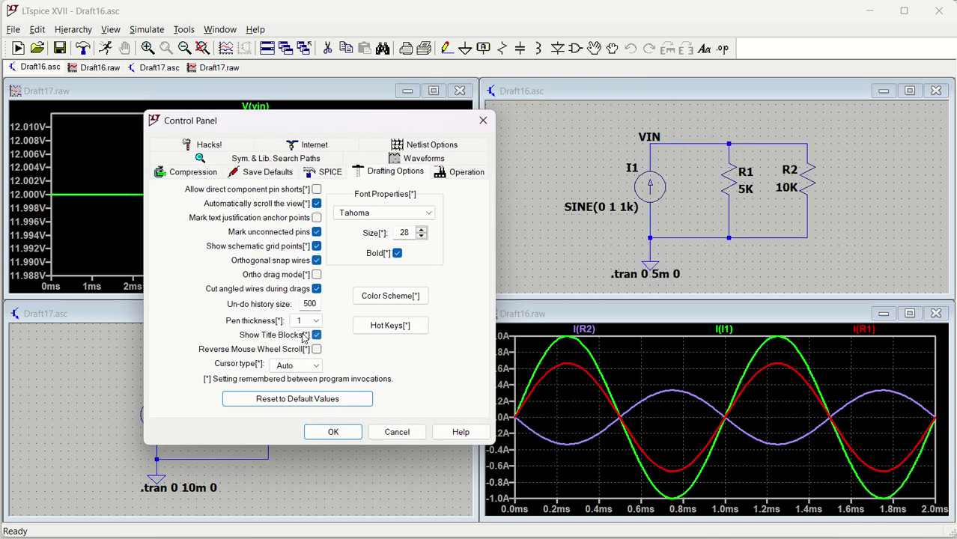
click(332, 432)
scroll(215, 428, up, 1)
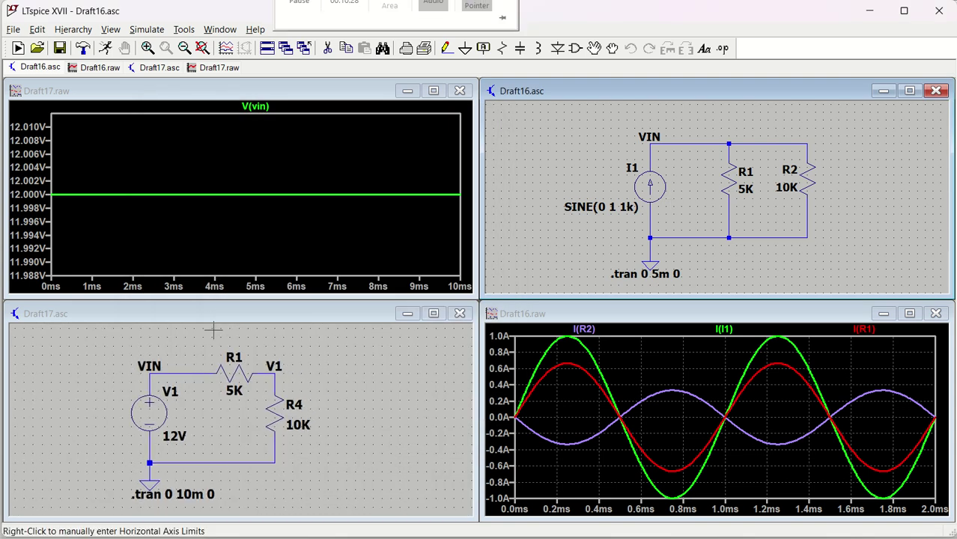
Set the pen thickness for schematics to 3 in the drafting options of the program settings.
click(184, 31)
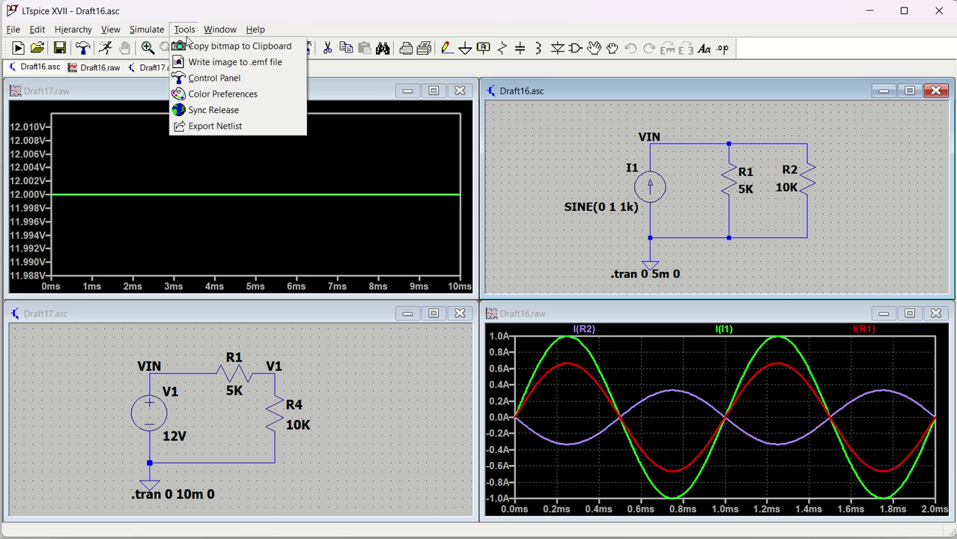
click(198, 79)
click(550, 164)
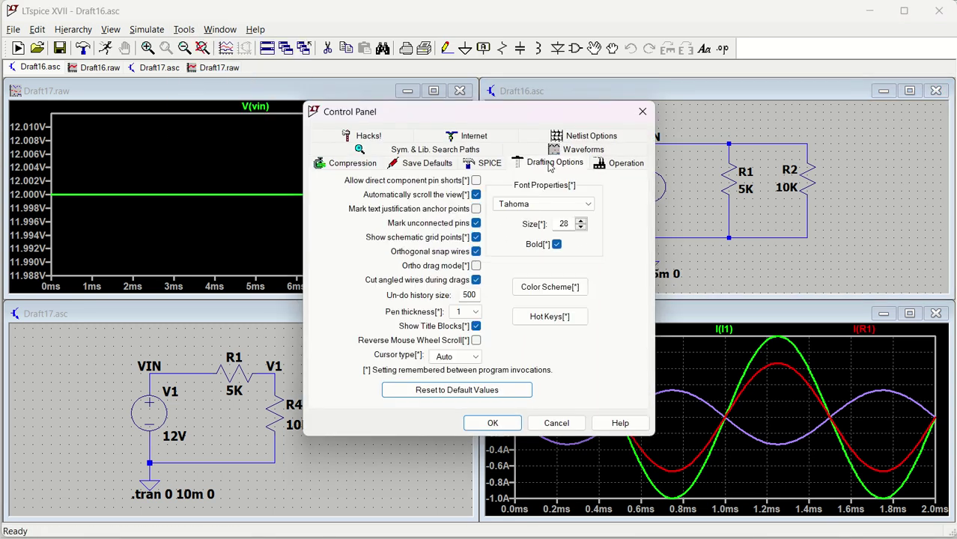
click(466, 311)
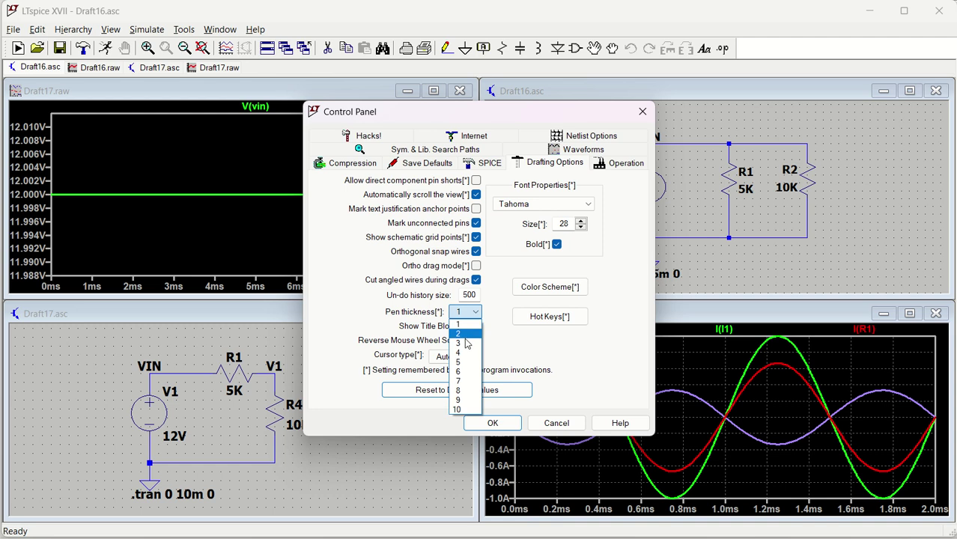
click(465, 343)
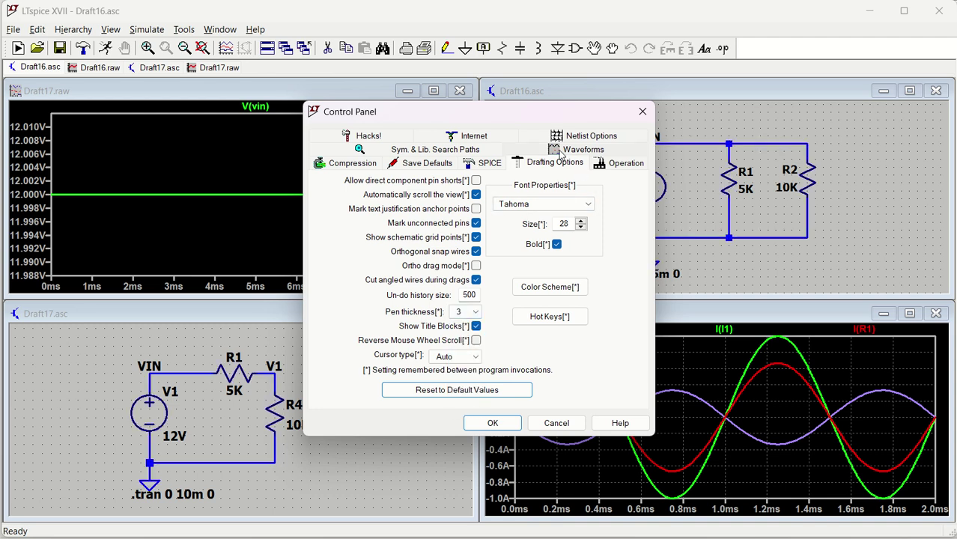
Examine the waveform settings and the color palette of trace V(8), then accept the program settings.
click(561, 152)
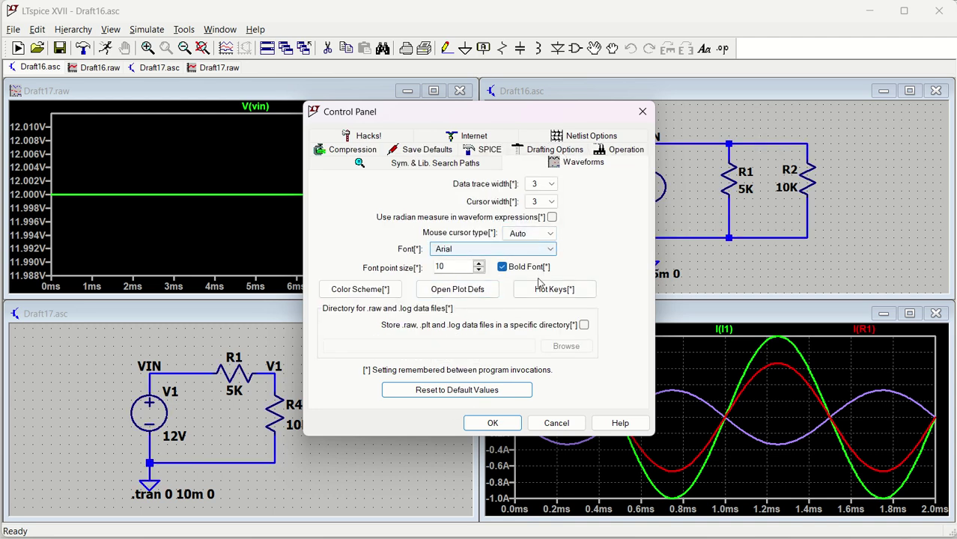
click(551, 186)
click(551, 186)
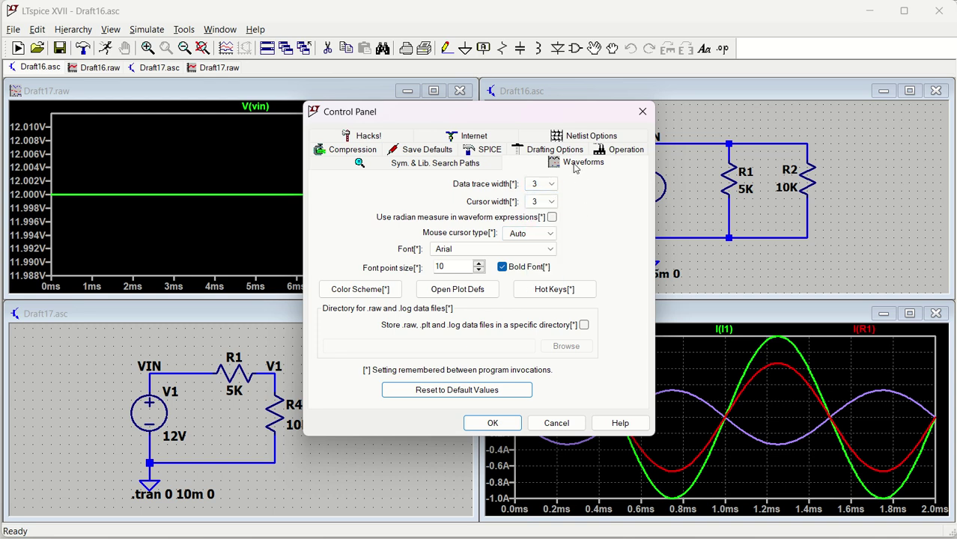
click(458, 293)
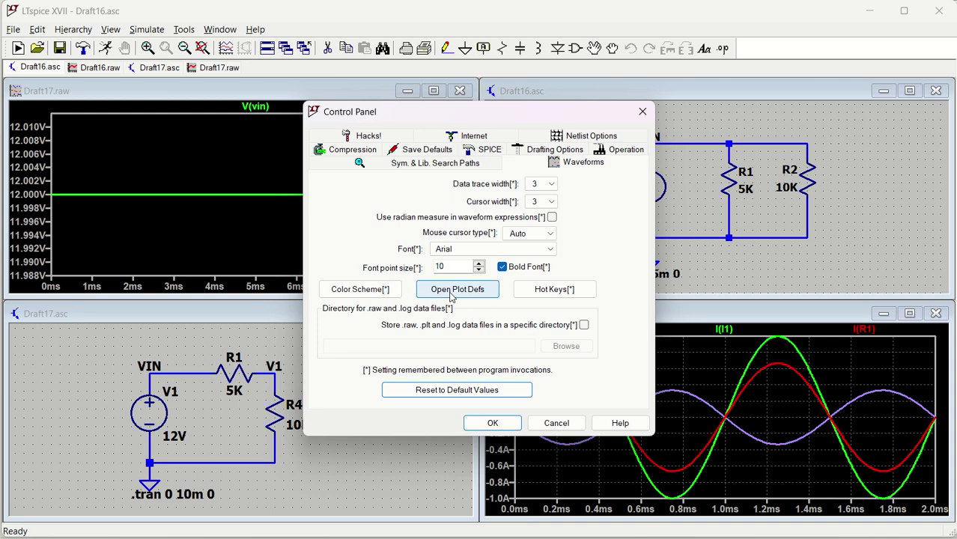
click(389, 292)
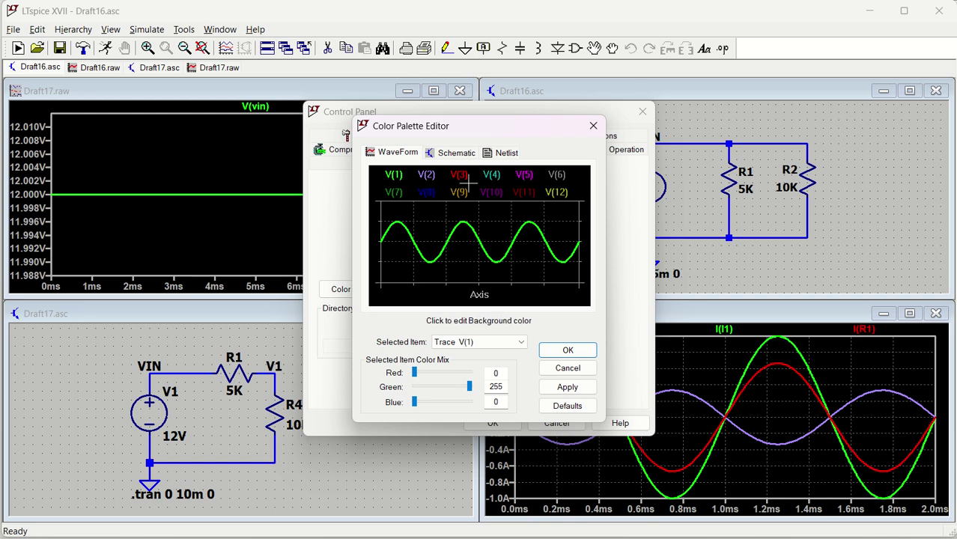
click(426, 192)
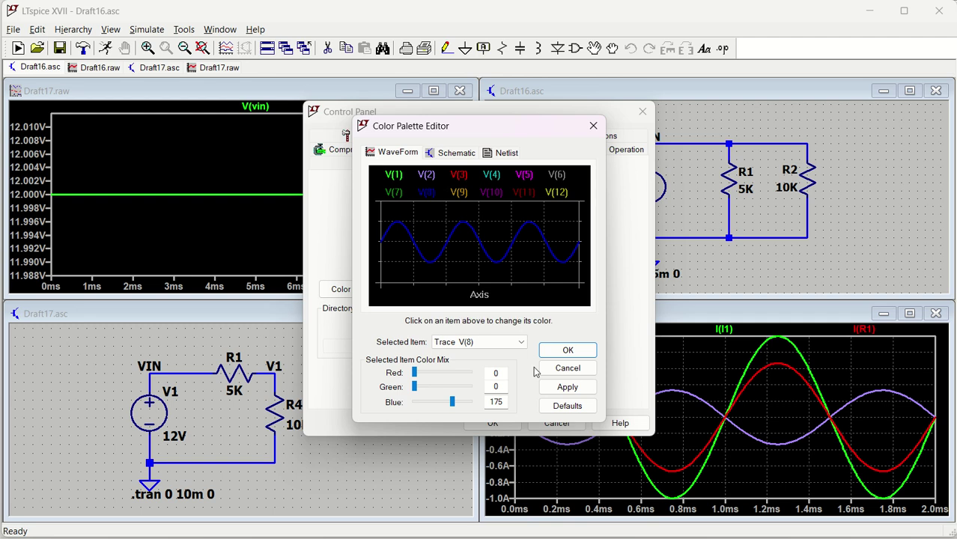
click(567, 387)
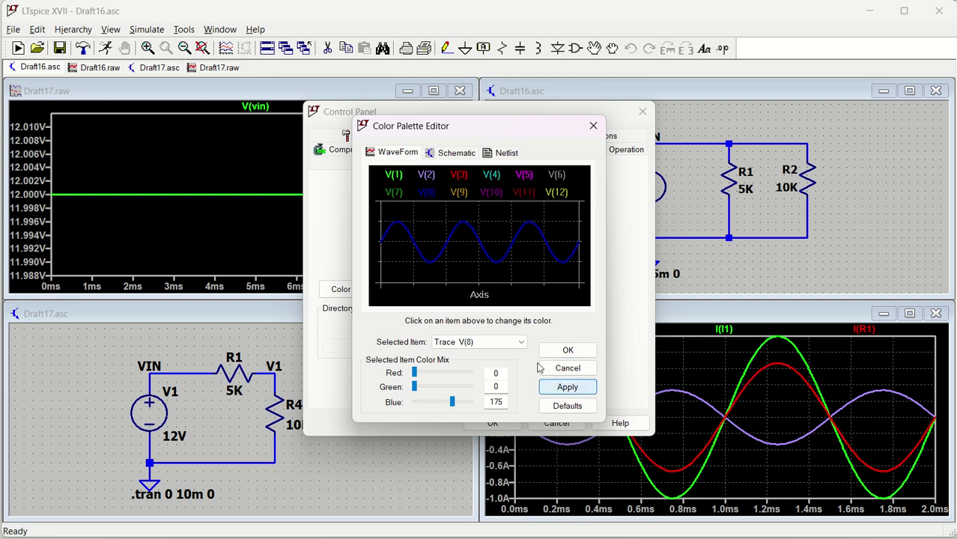
click(591, 127)
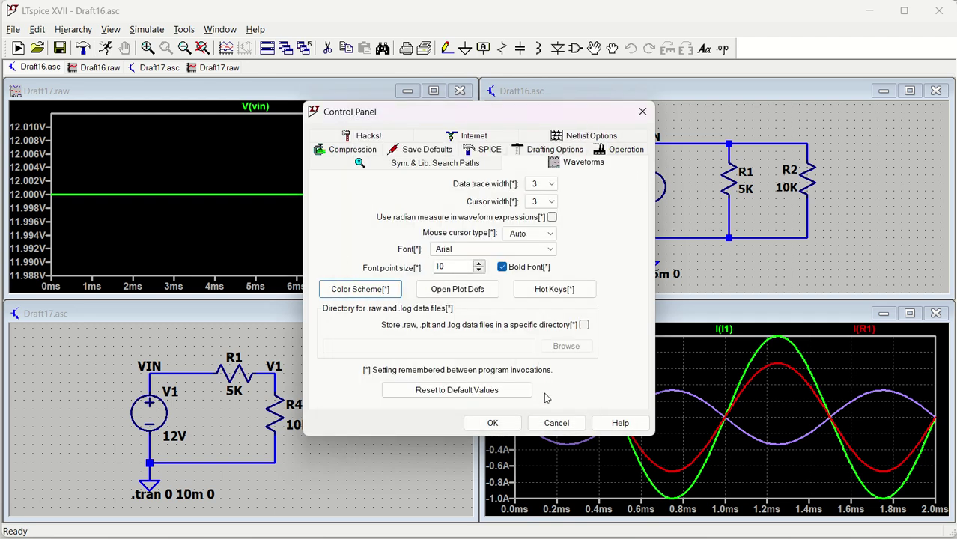
click(492, 423)
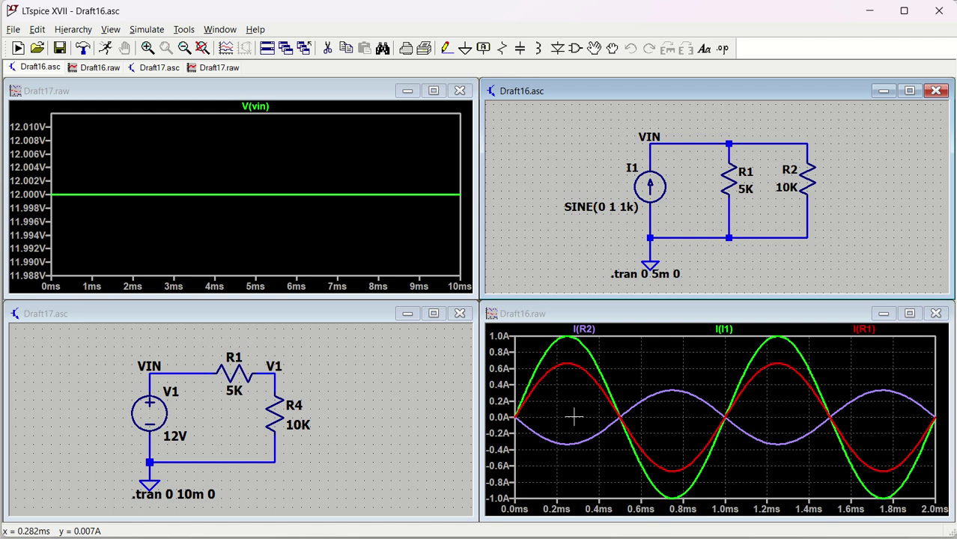
Attach a cursor to the I(R2) trace, read it at about 714 µs, and remove the cursor.
click(591, 330)
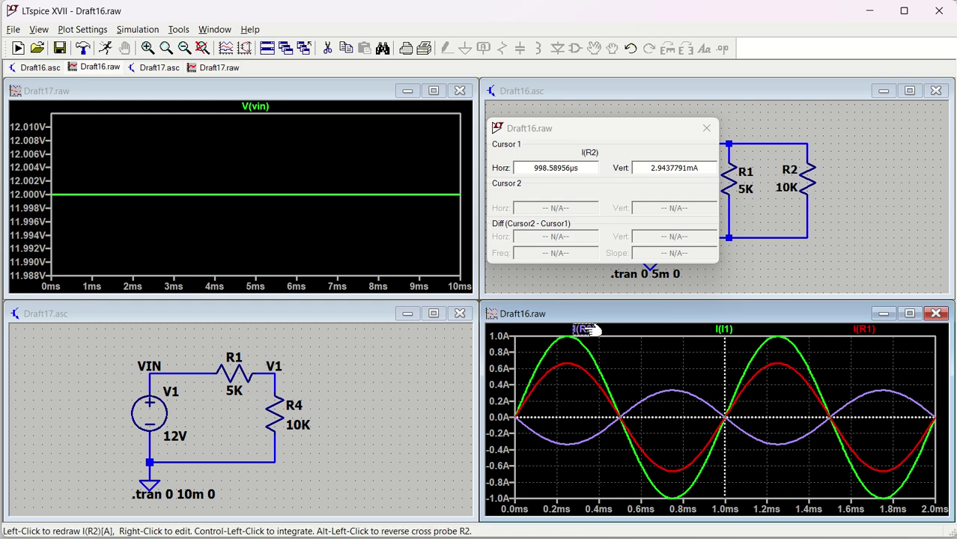
drag(723, 390, 663, 405)
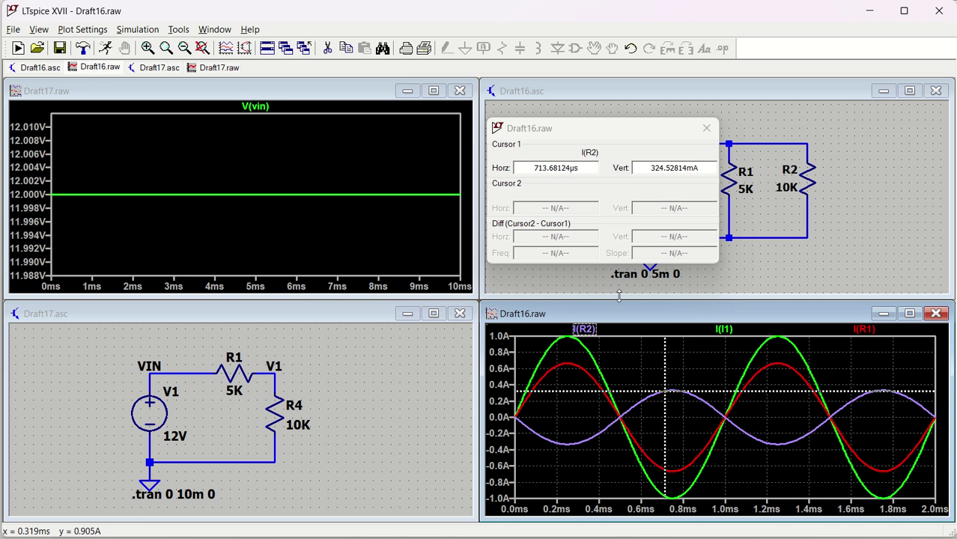
click(706, 128)
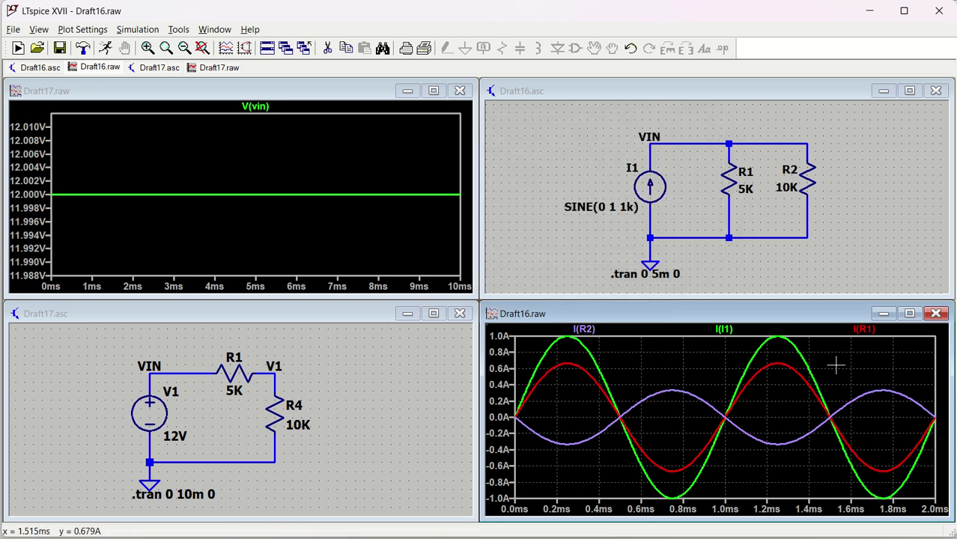
Attach a cursor to the I(R1) trace and place it near the first positive peak at about 257 µs.
click(864, 329)
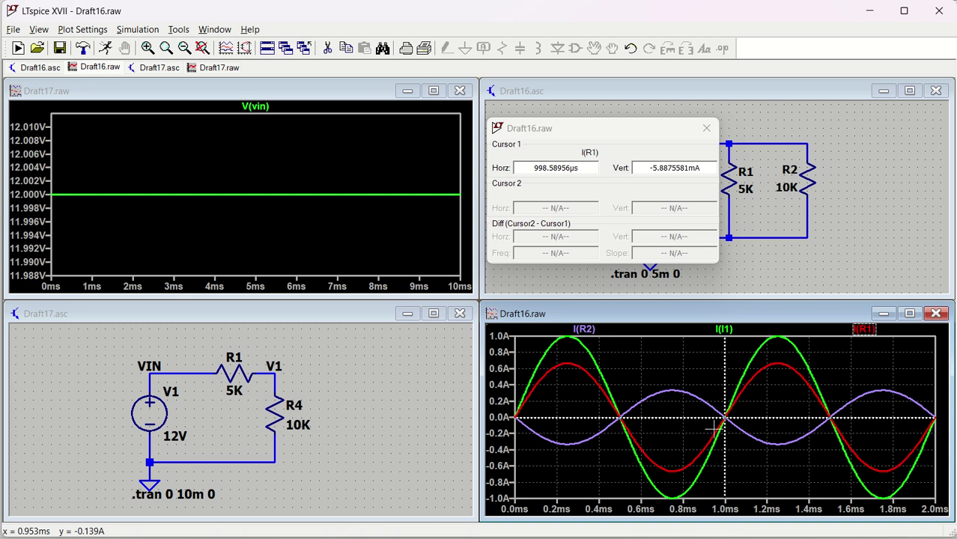
mouse_move(724, 410)
mouse_down()
mouse_move(697, 392)
mouse_move(568, 363)
mouse_up()
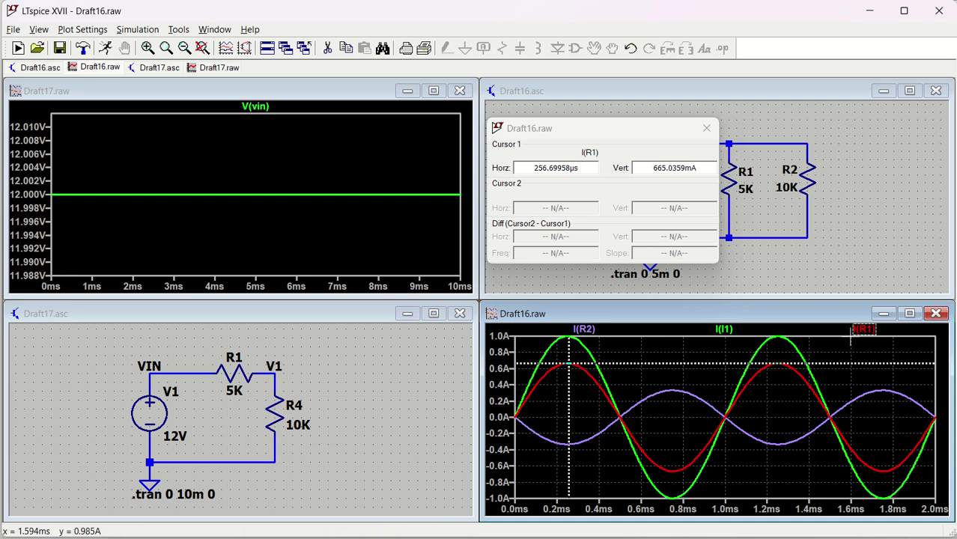
Attach a second cursor to the I(R1) trace and place it near the first negative peak at about 748 µs.
click(867, 329)
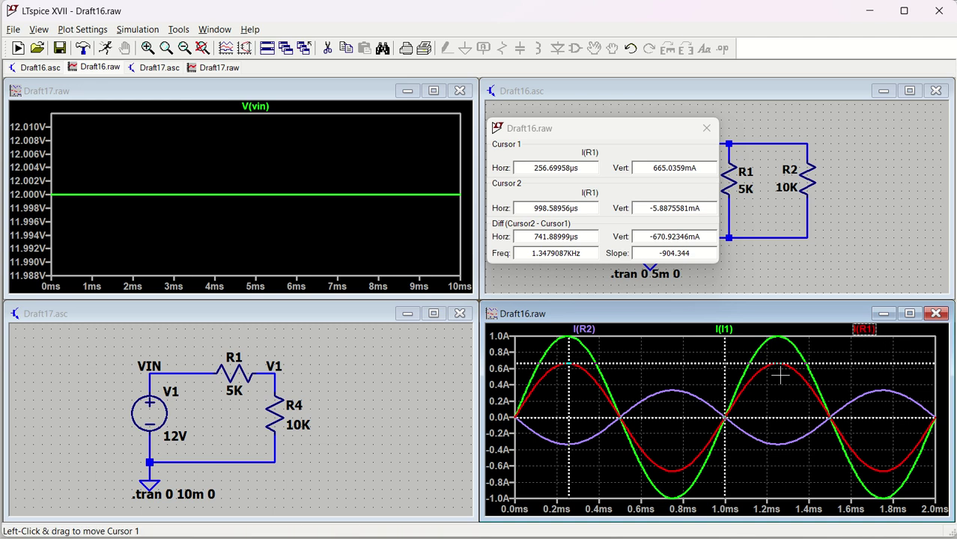
drag(723, 388, 671, 388)
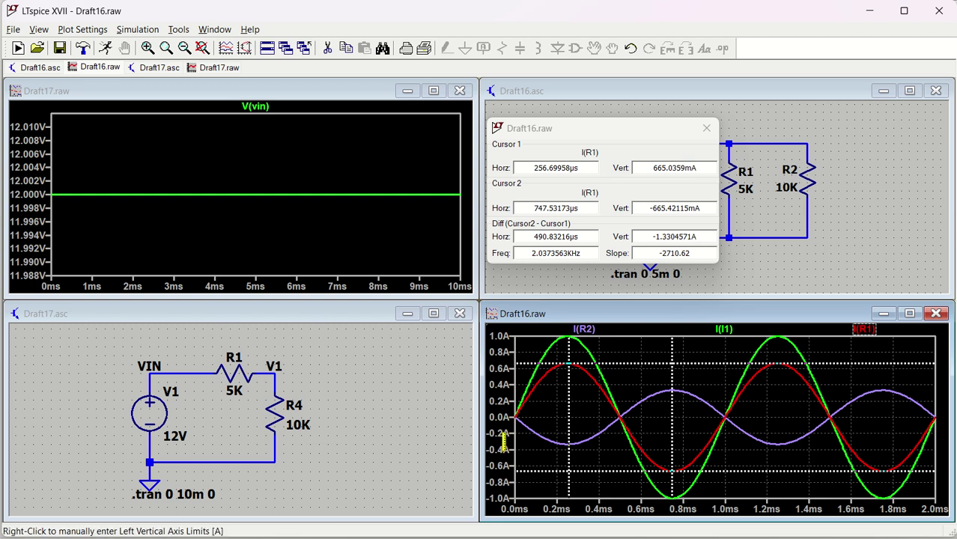
Set the vertical axis tick of the Draft16 plot to 0.5 A and remove both I(R1) cursors.
right_click(500, 396)
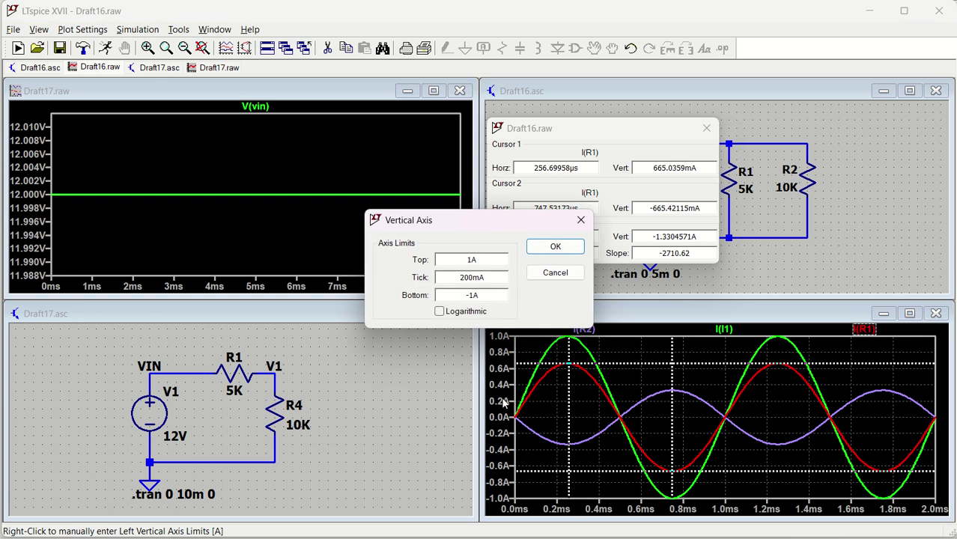
drag(487, 278, 453, 276)
text(-.5)
click(553, 247)
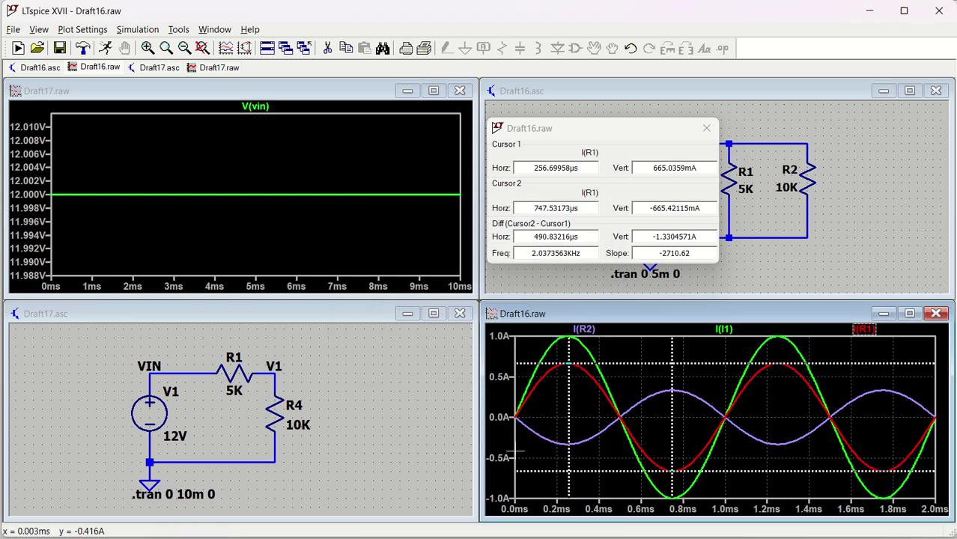
click(706, 128)
click(550, 162)
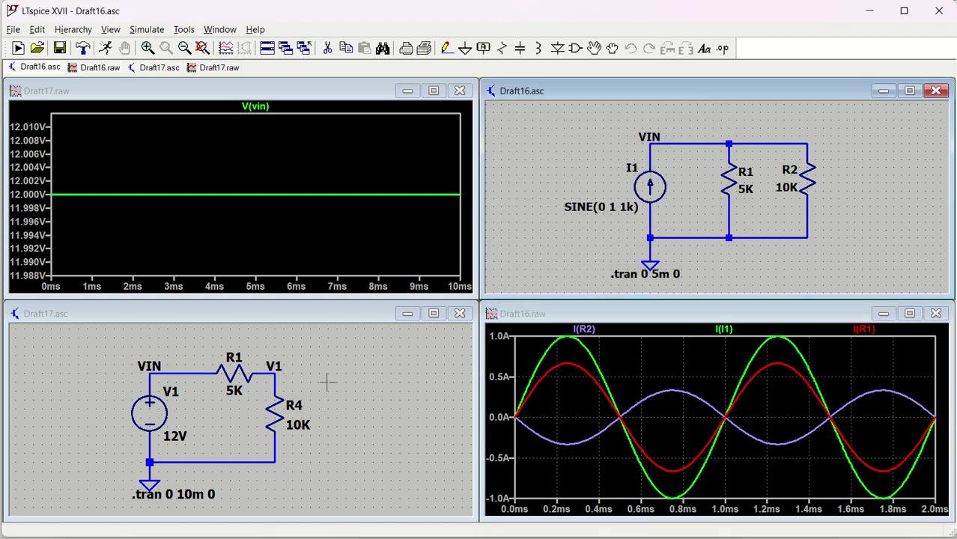
Plot the current through R1 of the Draft17 schematic as the only trace in its plot.
click(361, 395)
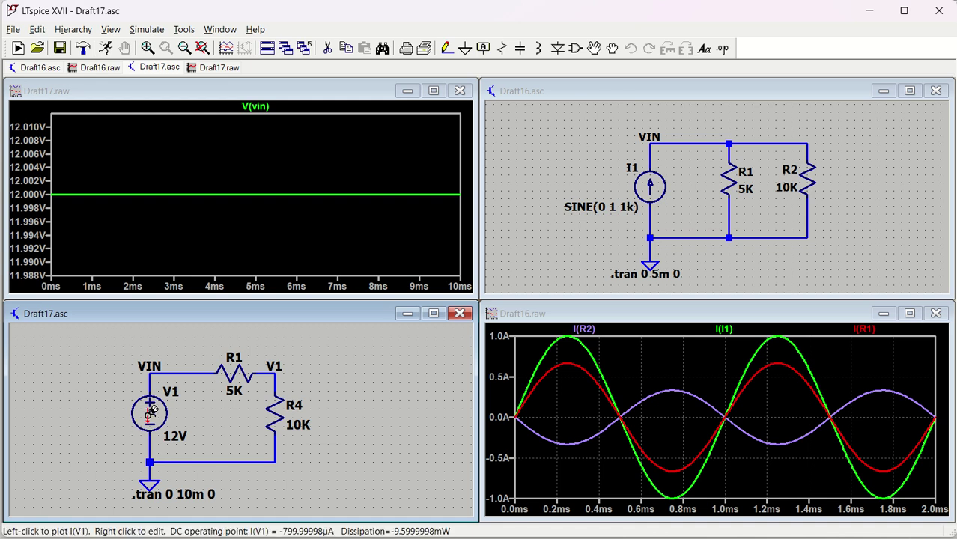
click(234, 367)
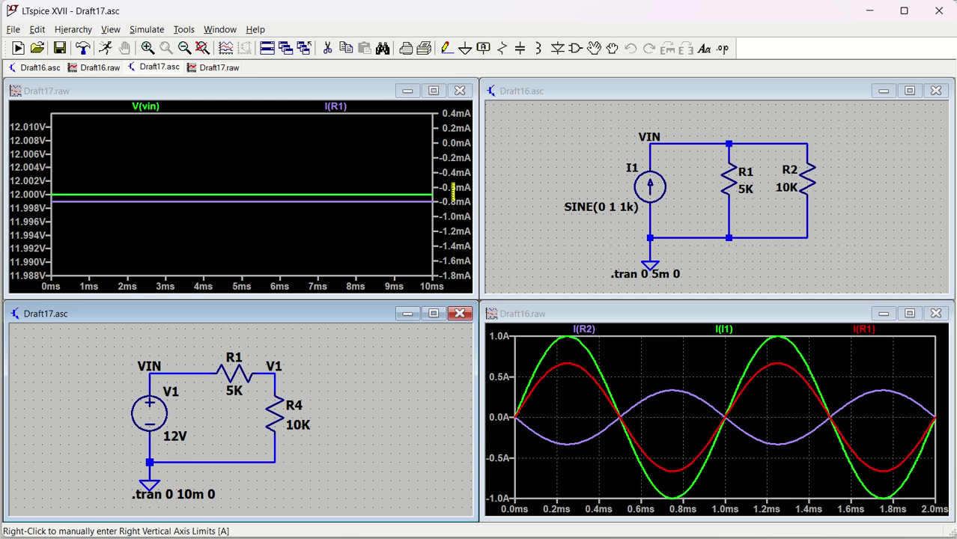
click(236, 369)
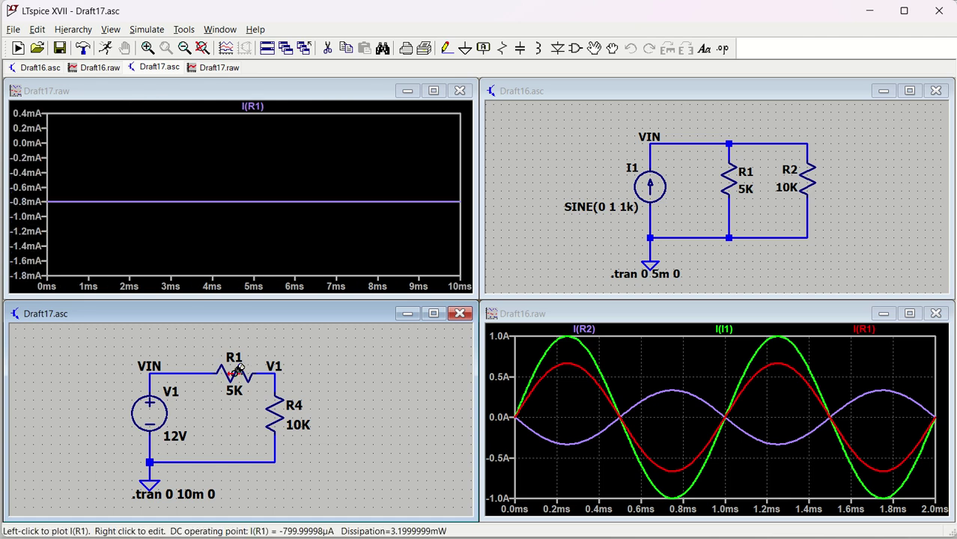
Try current axis limits of 0.5 mA and -0.5 mA in the Draft17 plot and redraw I(R1).
right_click(28, 175)
drag(492, 260, 449, 256)
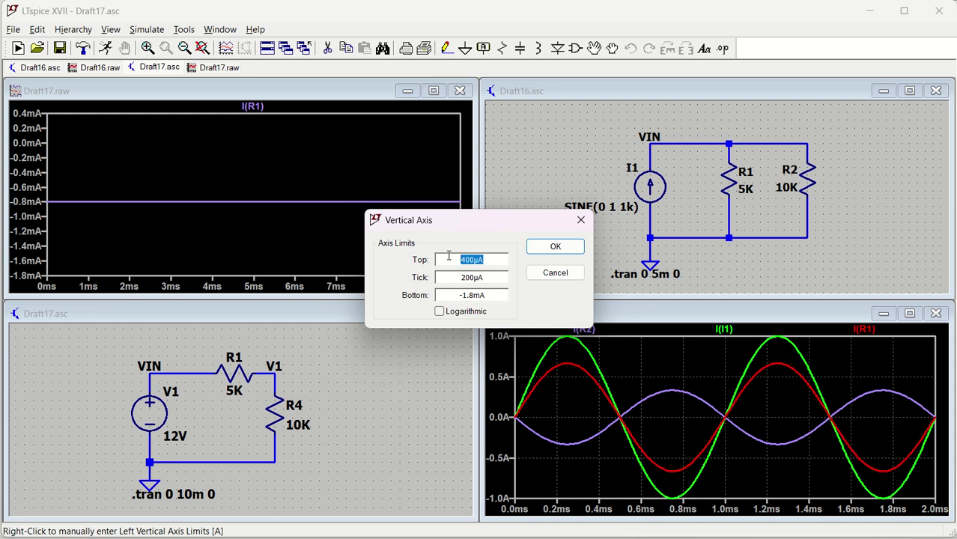
text(.5m)
key(Tab)
key(Tab)
text(-)
key(Return)
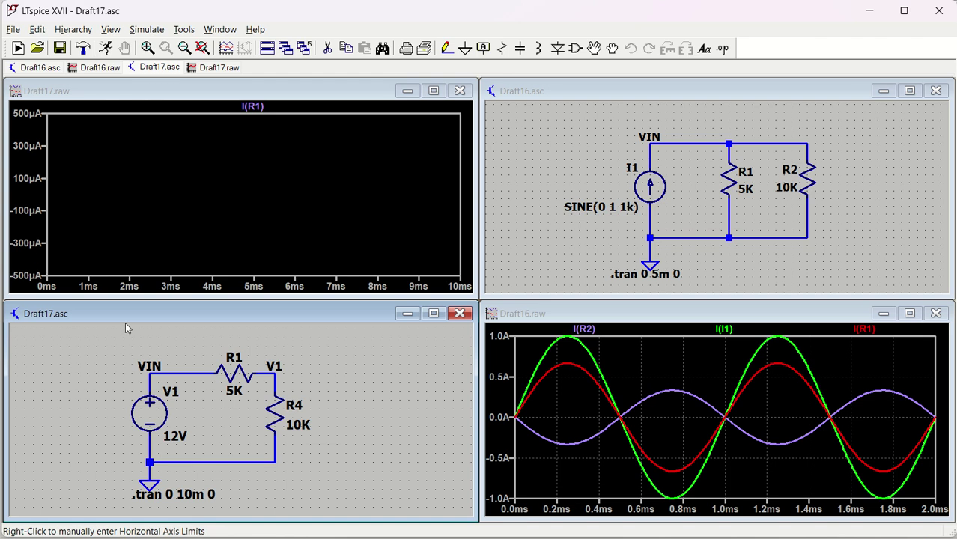
click(232, 367)
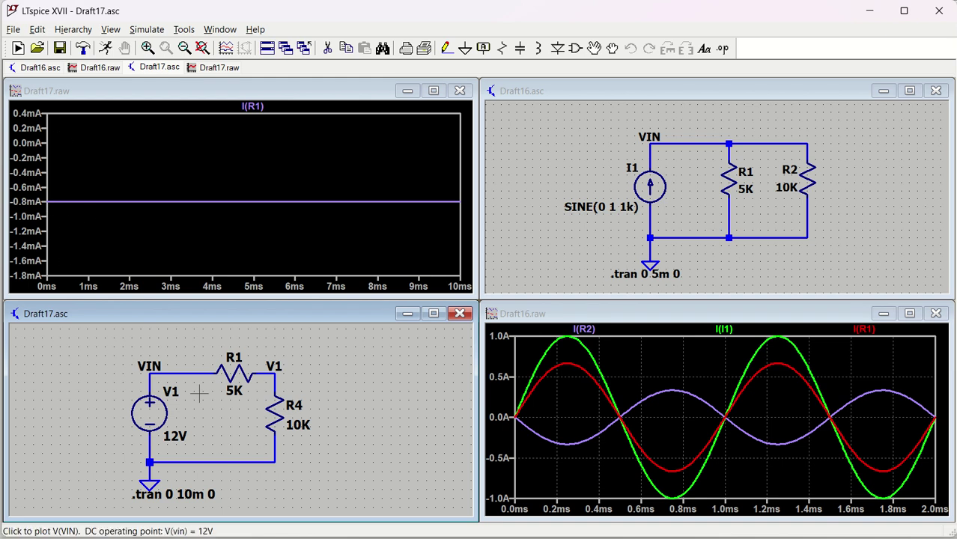
Add the voltages at nodes V1 and VIN to the Draft17 plot.
click(277, 369)
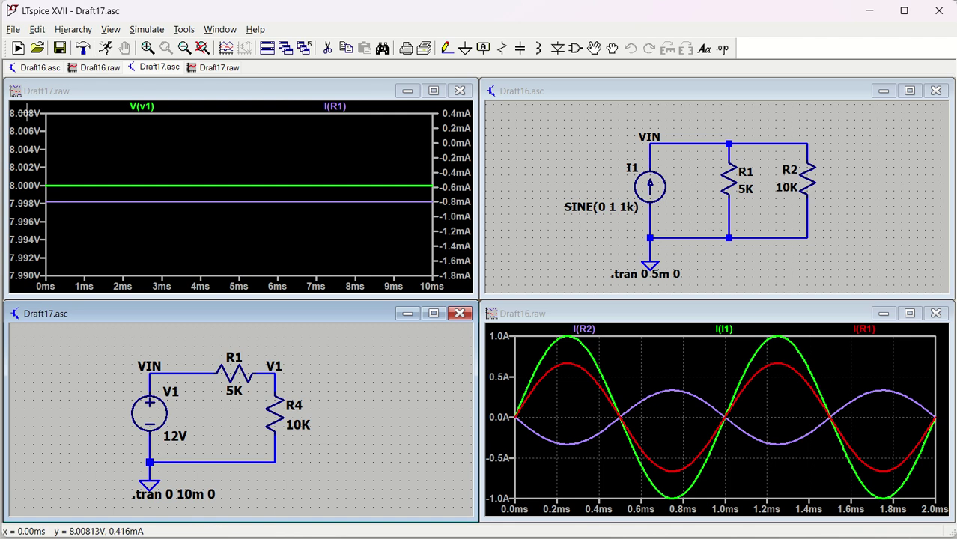
click(177, 366)
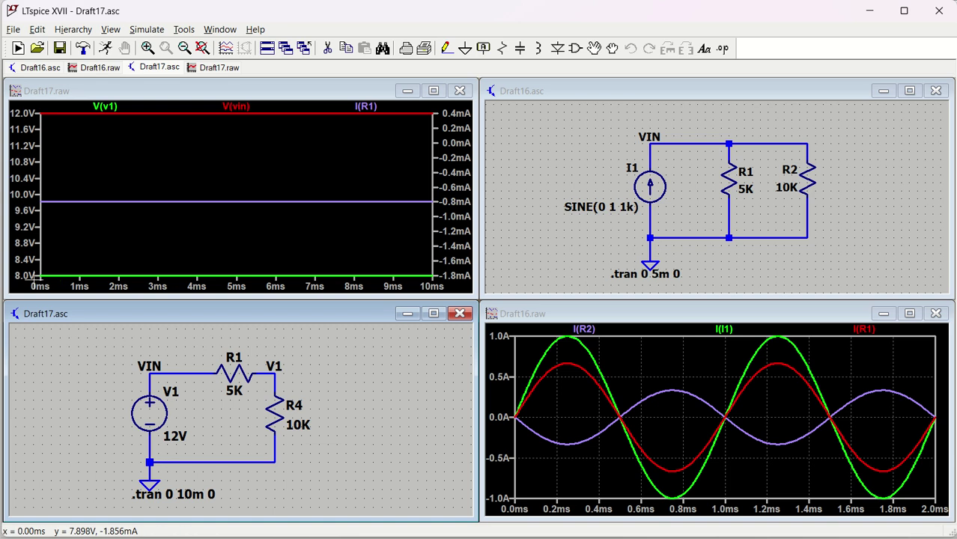
Set the voltage axis of the Draft17 plot to range from 0 V to 15 V with a 1 V tick.
right_click(25, 193)
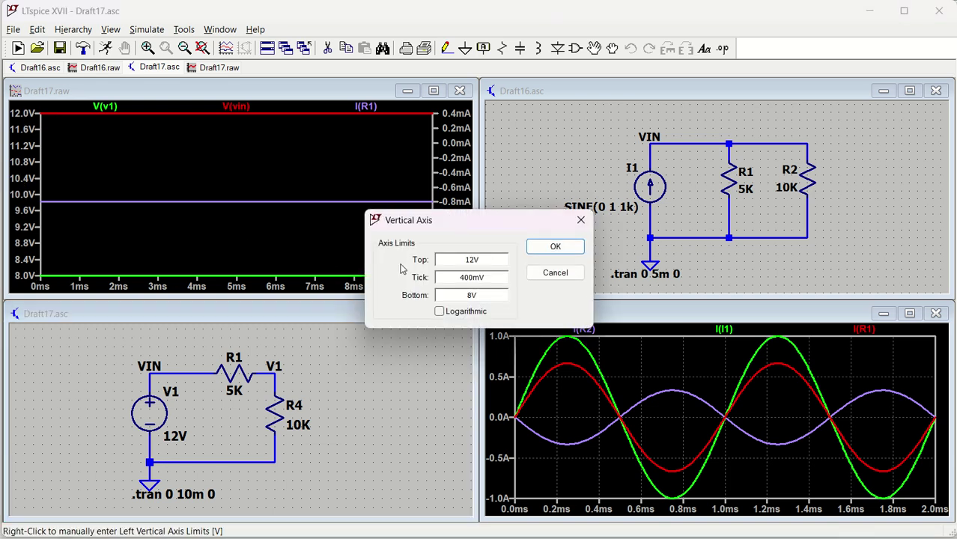
drag(491, 259, 465, 257)
key(Tab)
key(Tab)
click(555, 247)
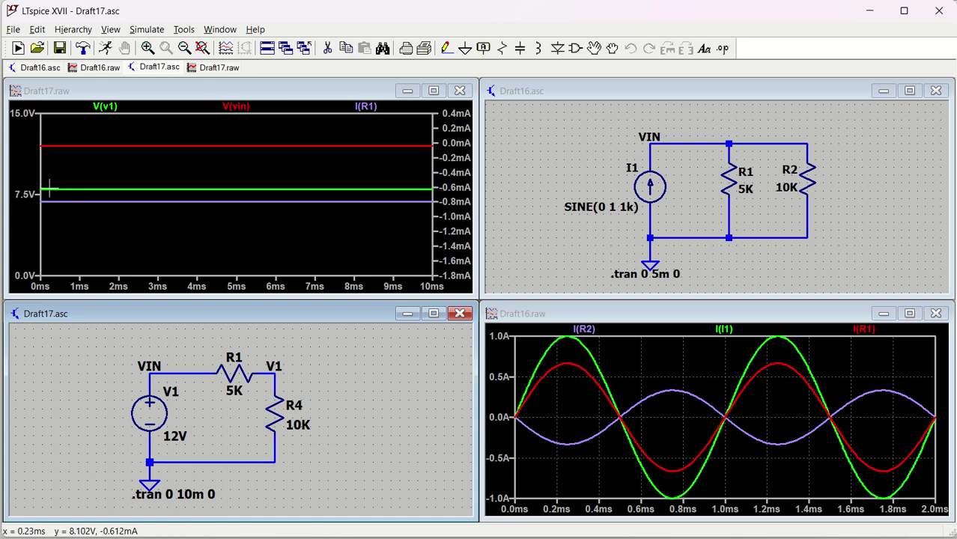
right_click(25, 147)
drag(492, 280, 458, 277)
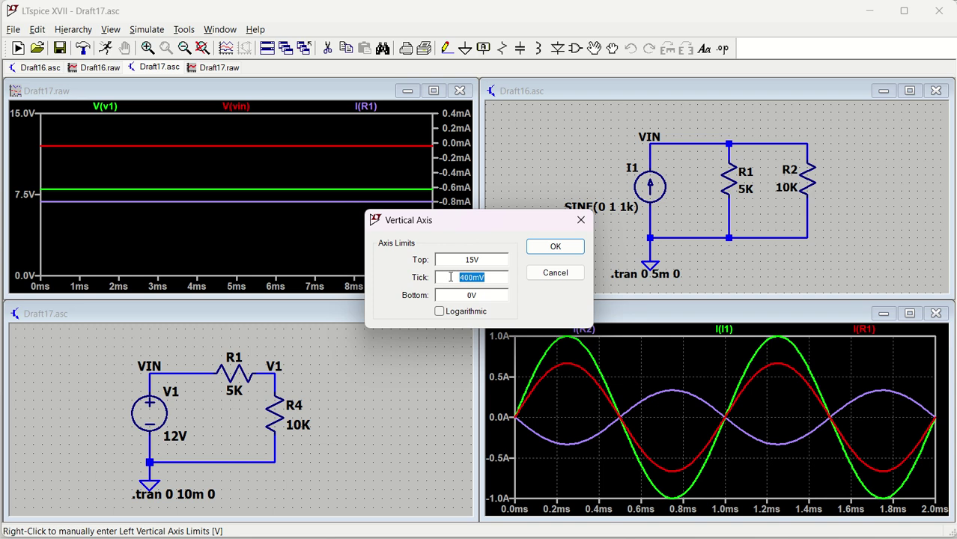
text(1V)
click(554, 246)
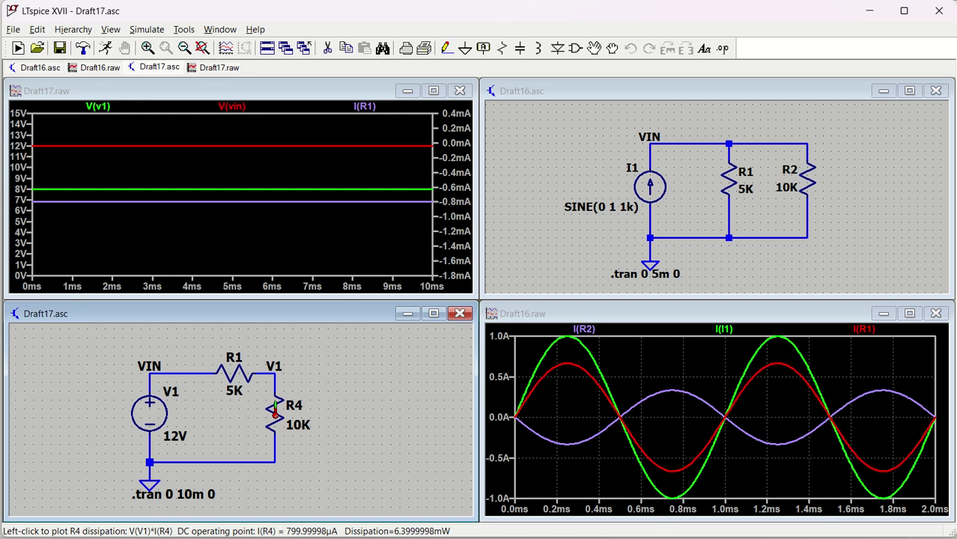
Plot the power dissipation of R4 in Draft17, attach a cursor to its trace and move the cursor readout beside the plot.
alt+click(275, 410)
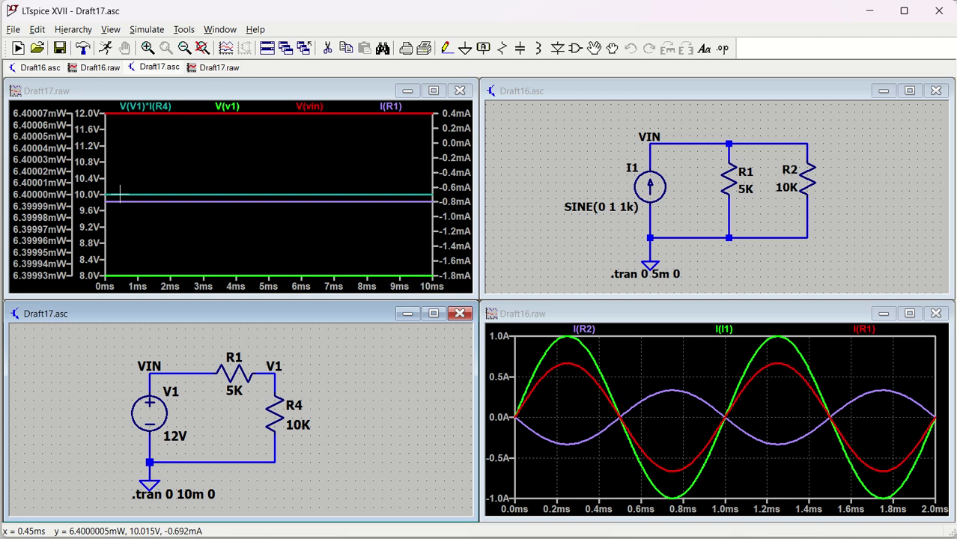
click(146, 106)
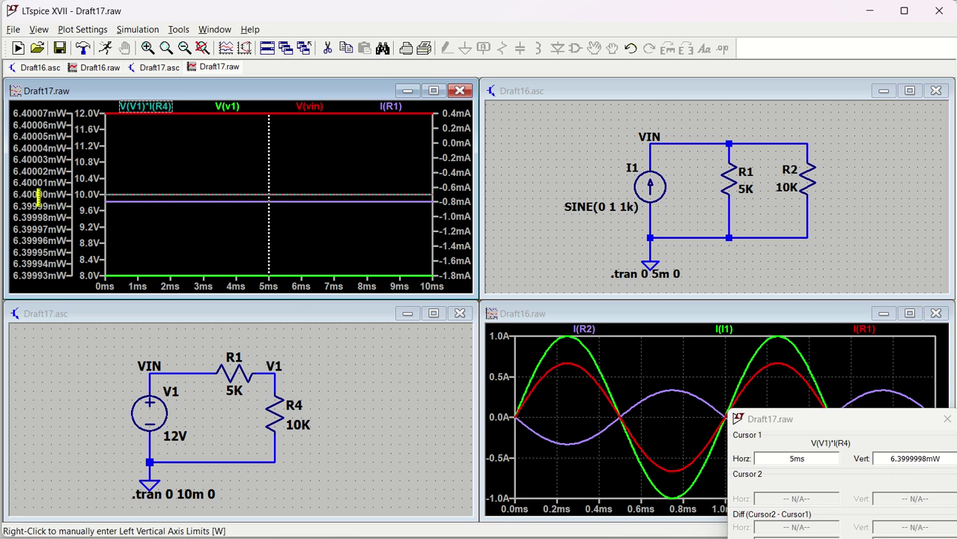
click(344, 367)
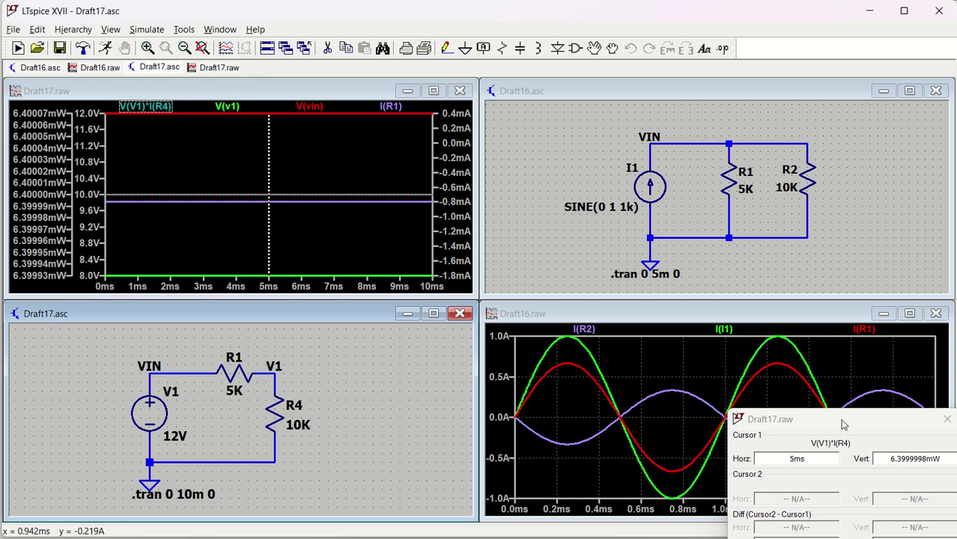
drag(842, 424, 596, 129)
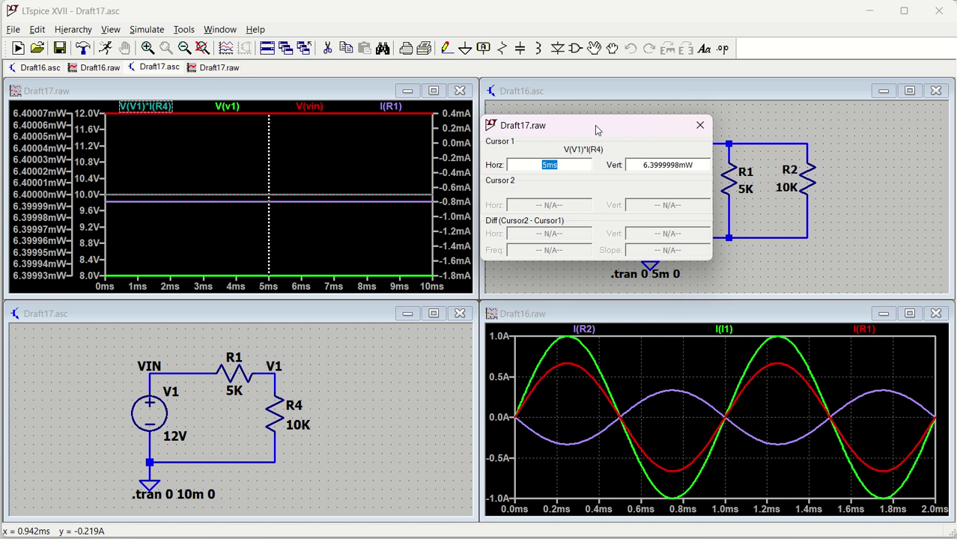
drag(625, 129, 408, 116)
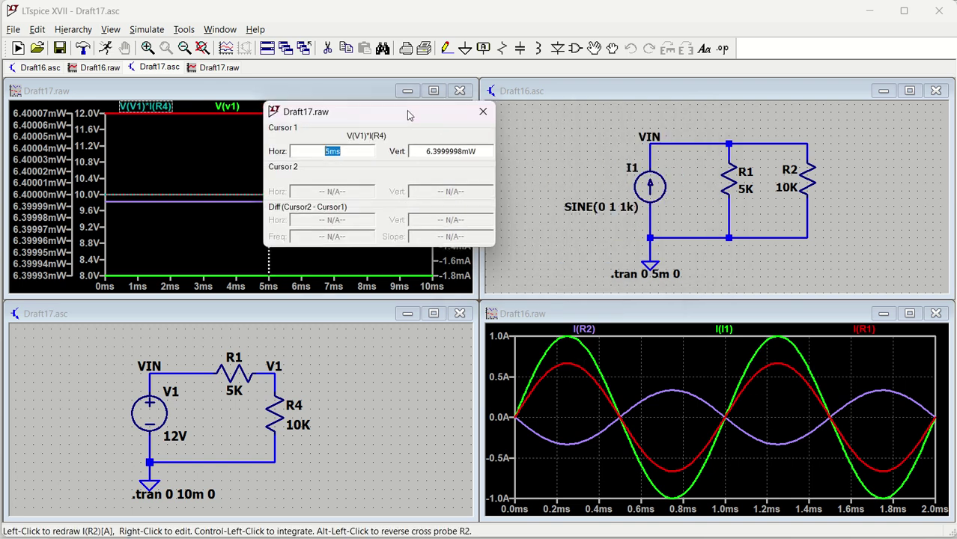
Replot Draft16 with the R1, I1 and R2 currents and the VIN voltage, and add the power dissipation of R1 and R2.
click(651, 362)
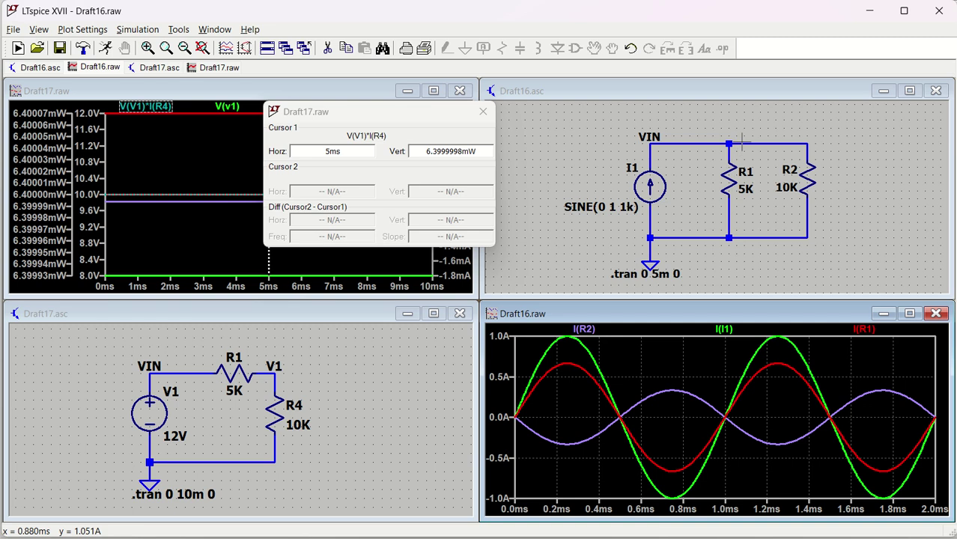
click(726, 180)
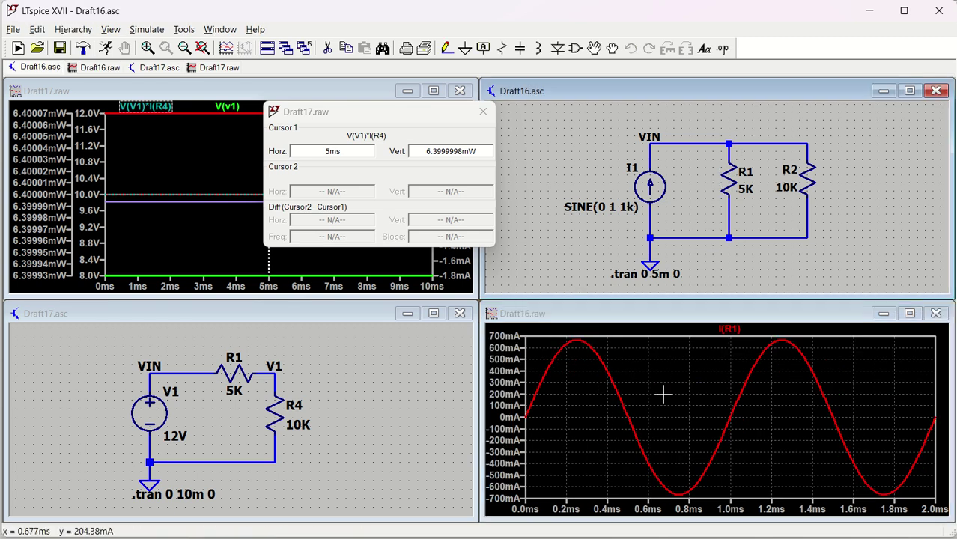
click(650, 184)
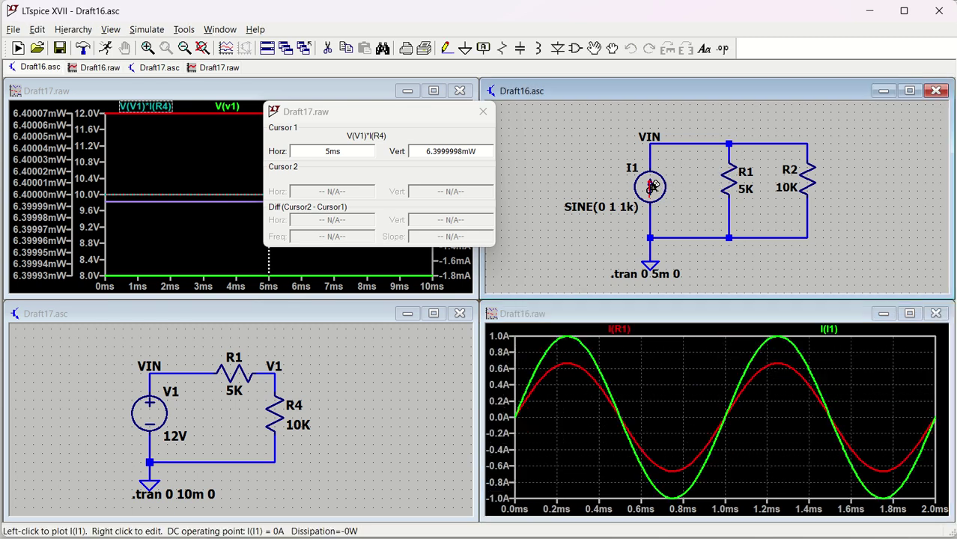
click(806, 183)
click(767, 143)
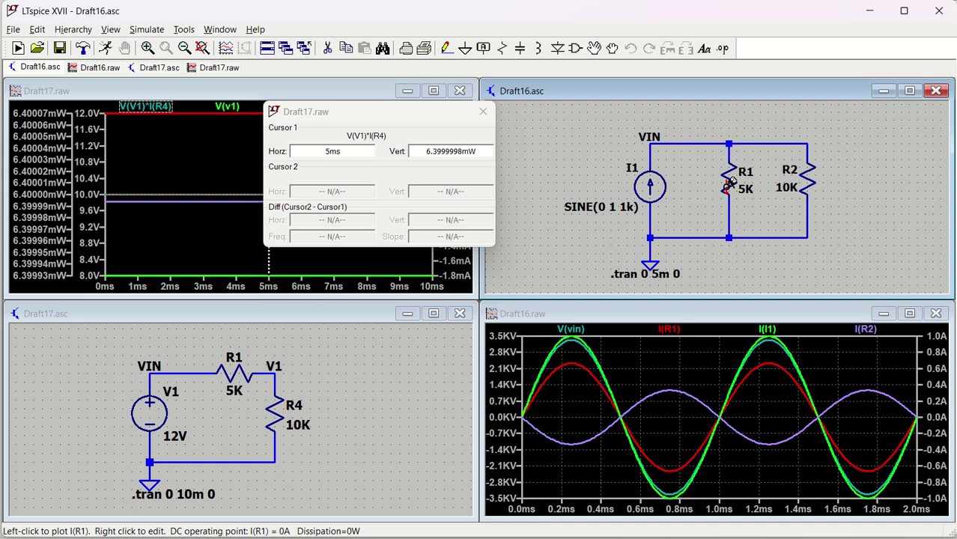
alt+click(730, 183)
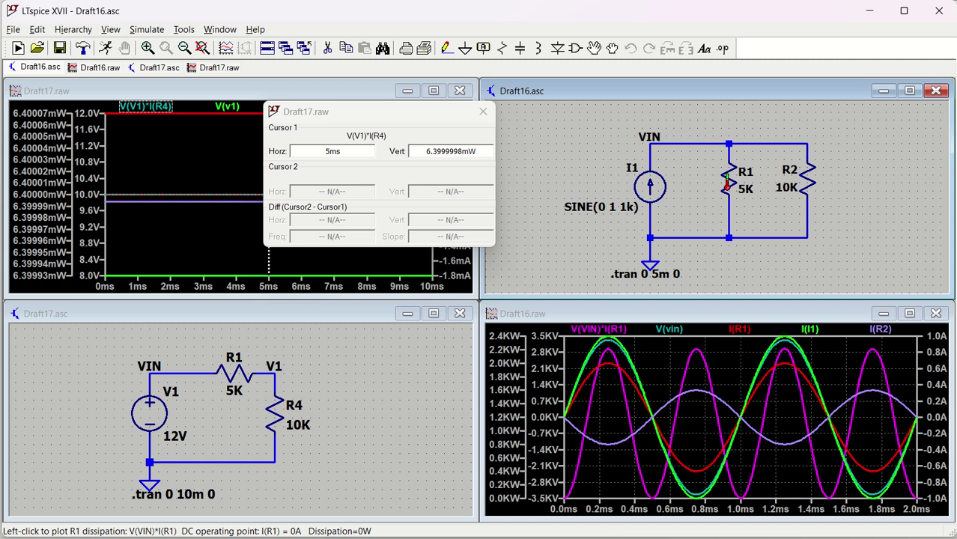
alt+click(806, 178)
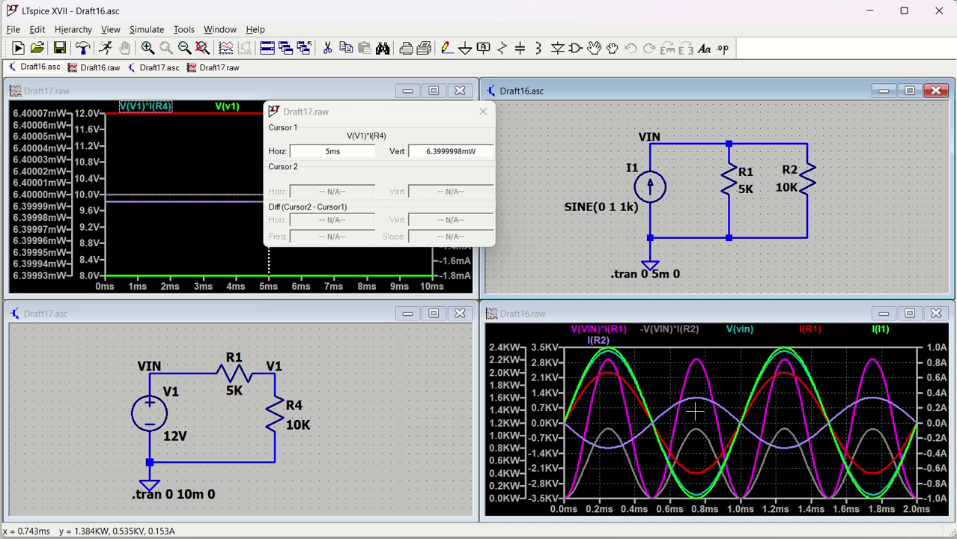
Attach a cursor to the R2 dissipation trace in Draft16, read it, and remove the cursors from both plots.
click(681, 335)
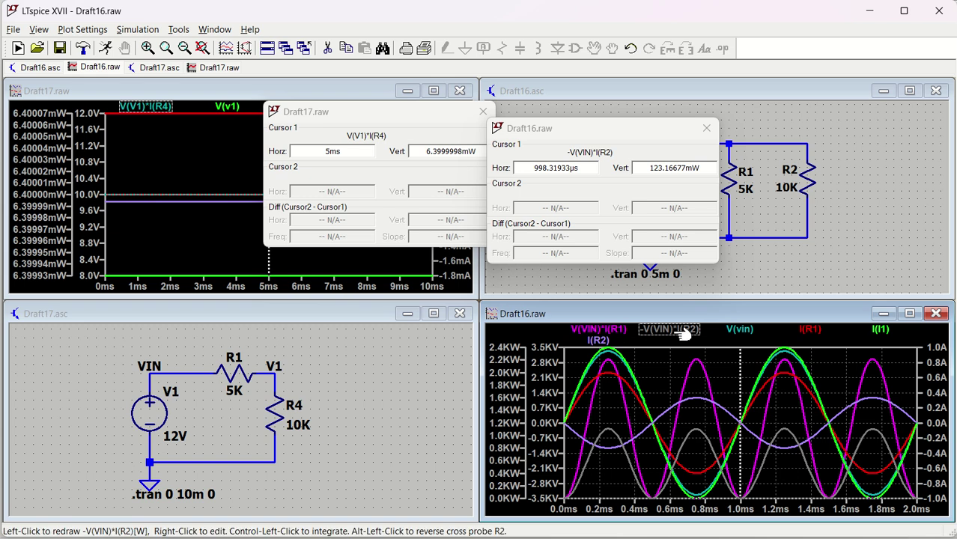
click(706, 128)
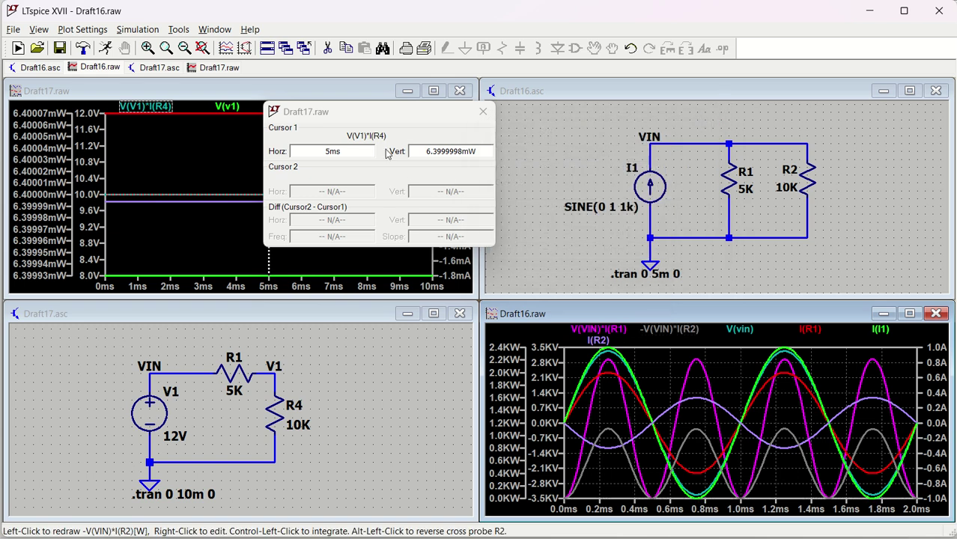
click(483, 110)
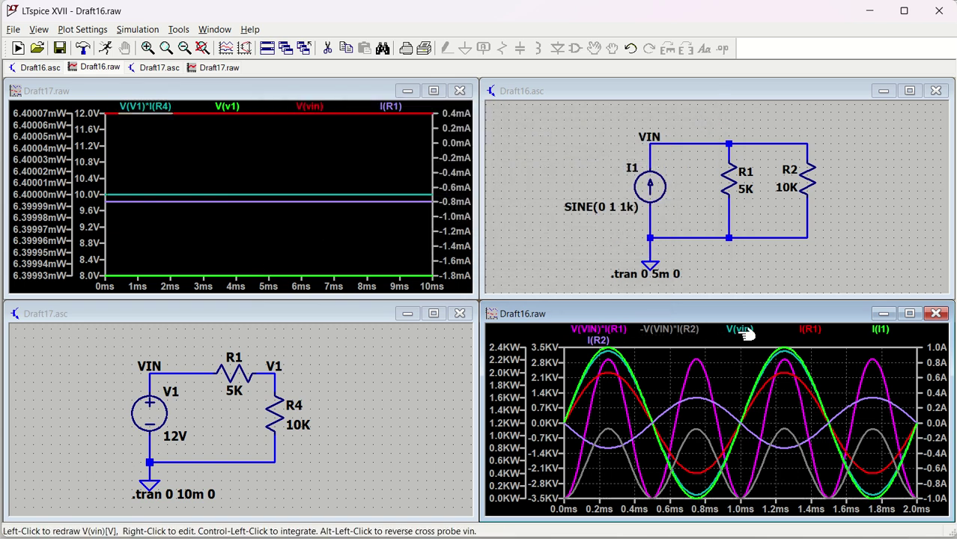
Delete the V(vin) and V(VIN)*I(R1) traces from the Draft16 plot and replot the VIN voltage alone.
click(741, 330)
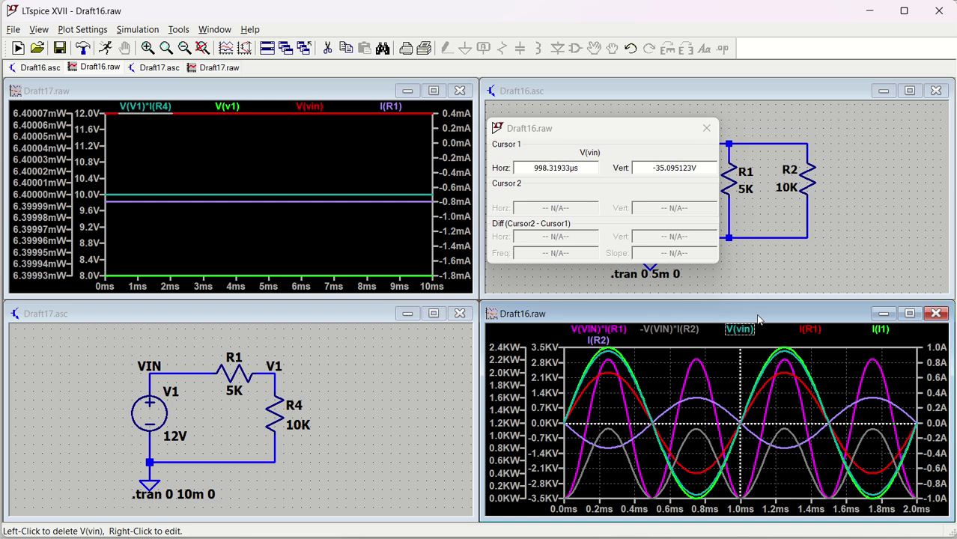
click(741, 330)
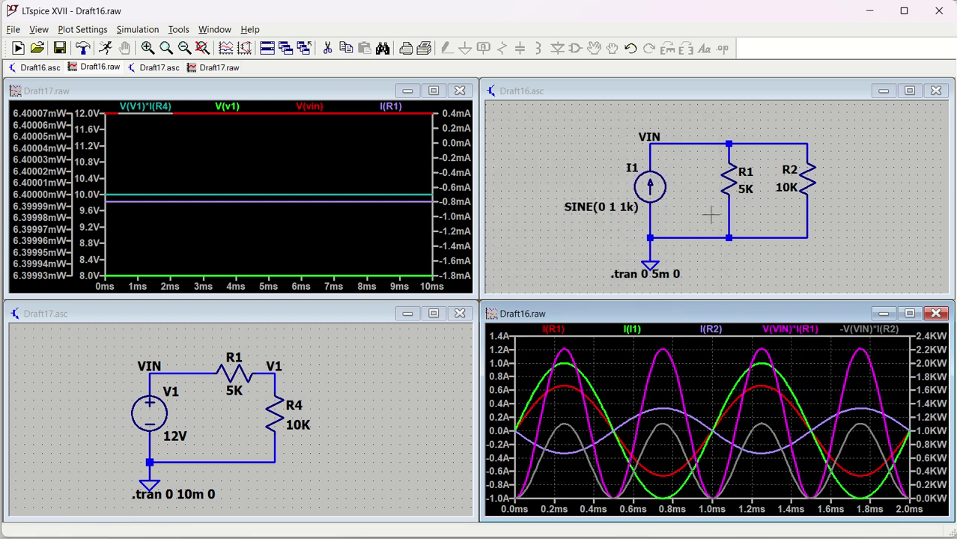
click(785, 329)
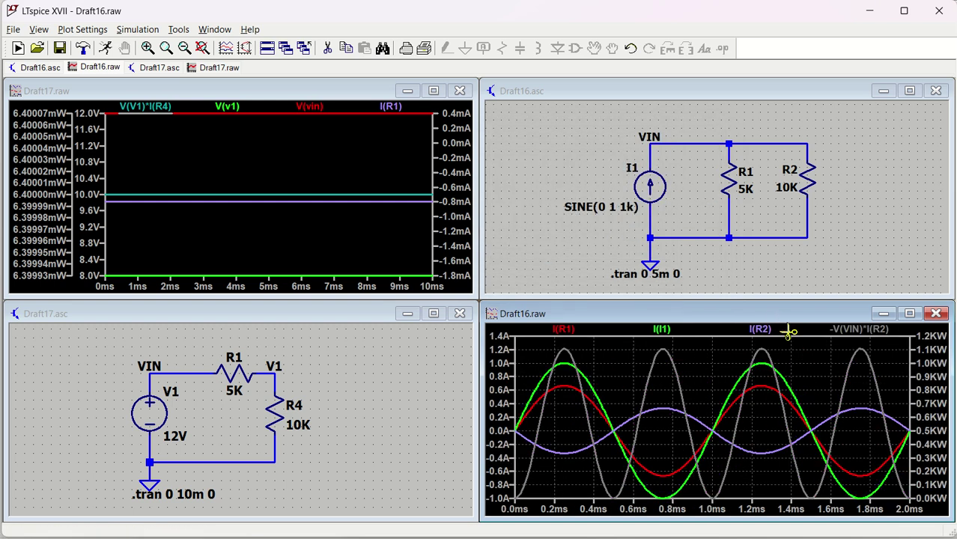
click(739, 142)
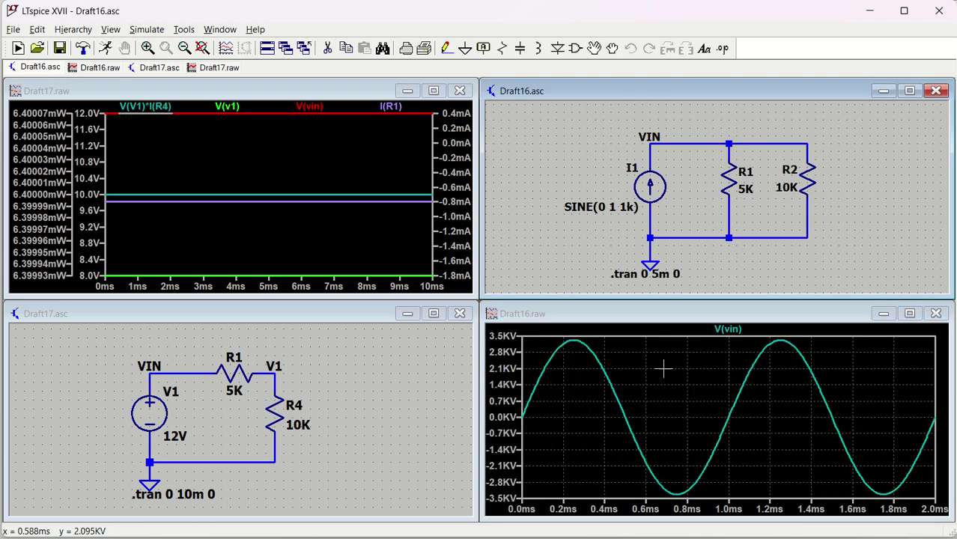